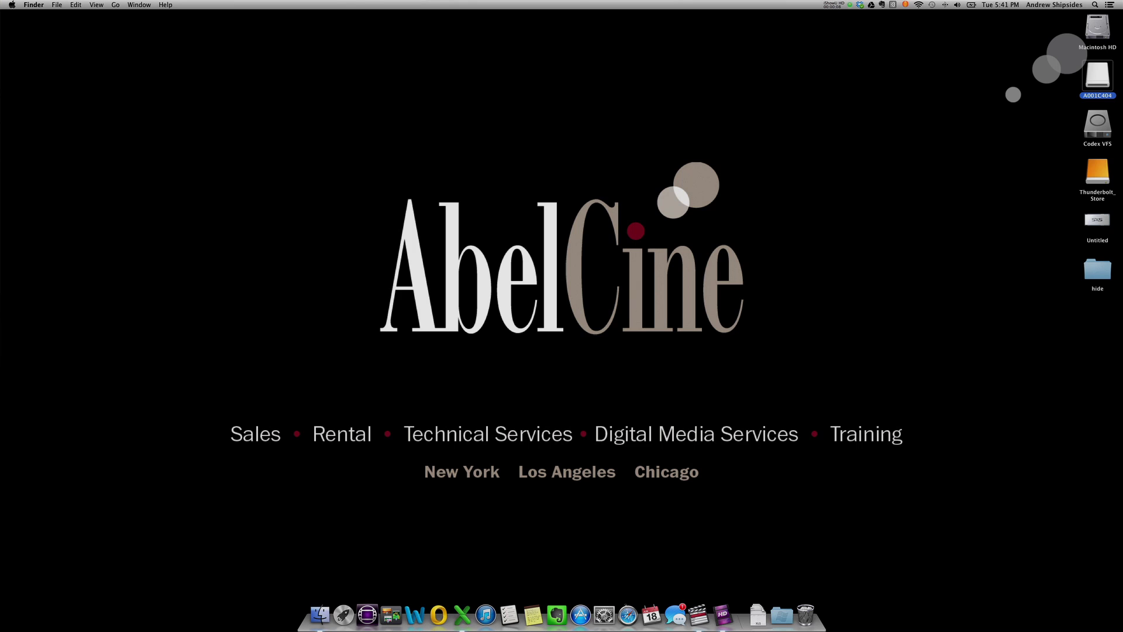
double_click(1098, 220)
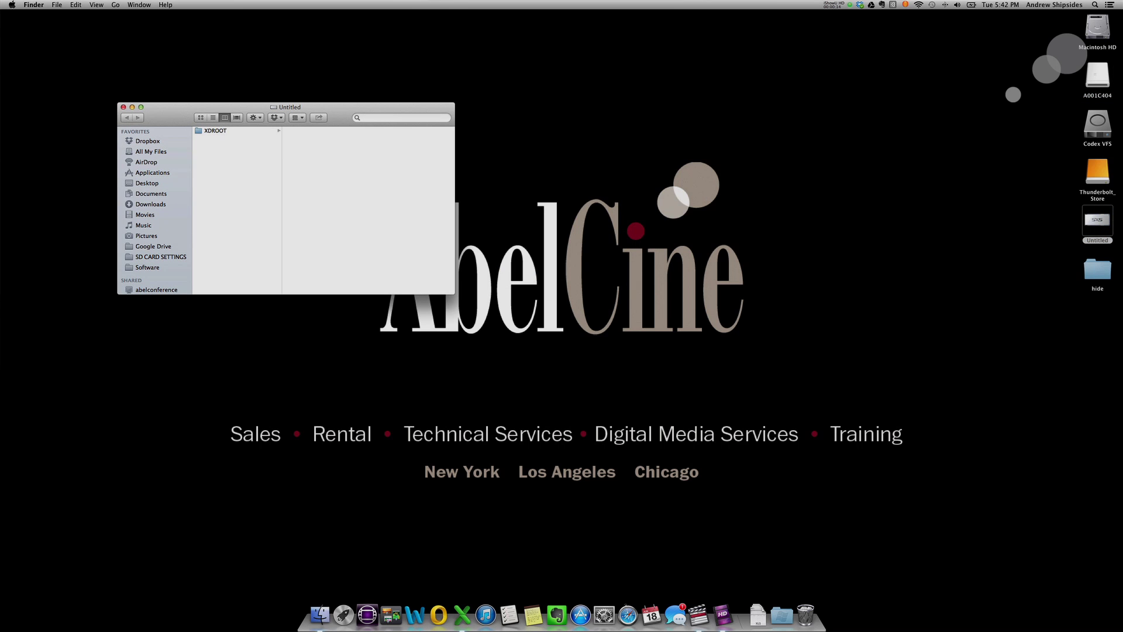
double_click(1097, 75)
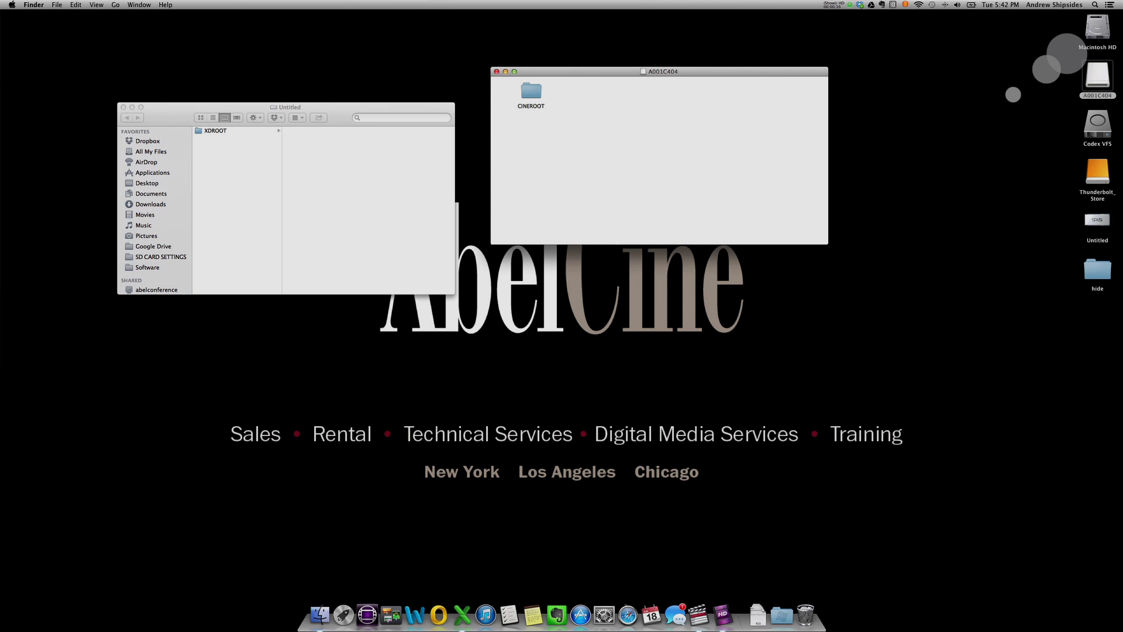
drag(321, 108, 294, 62)
click(205, 84)
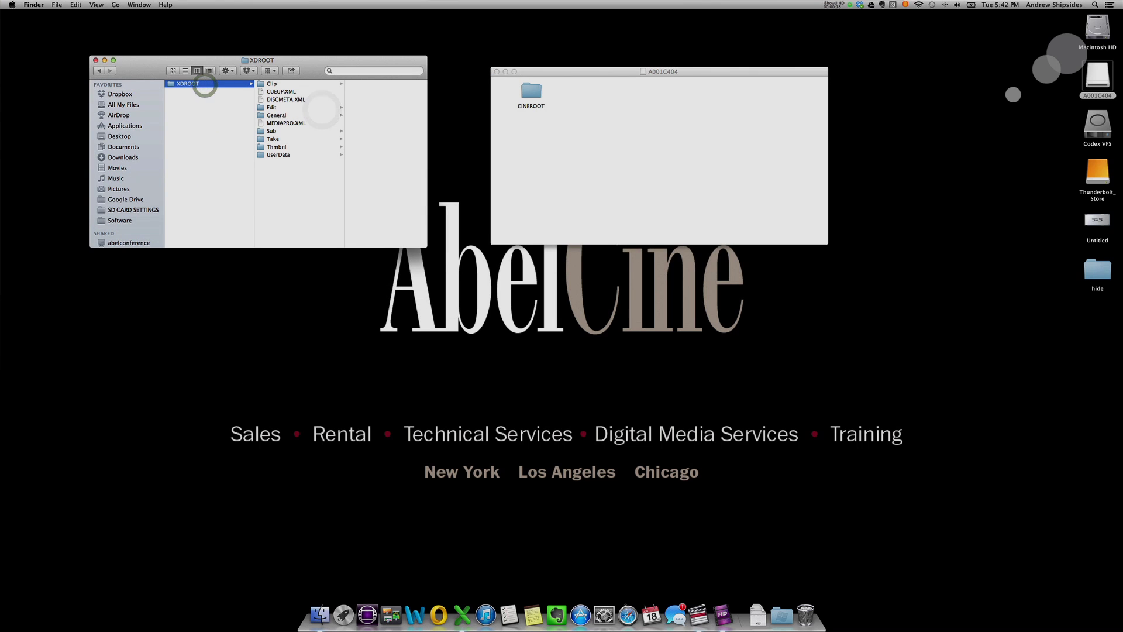
click(295, 84)
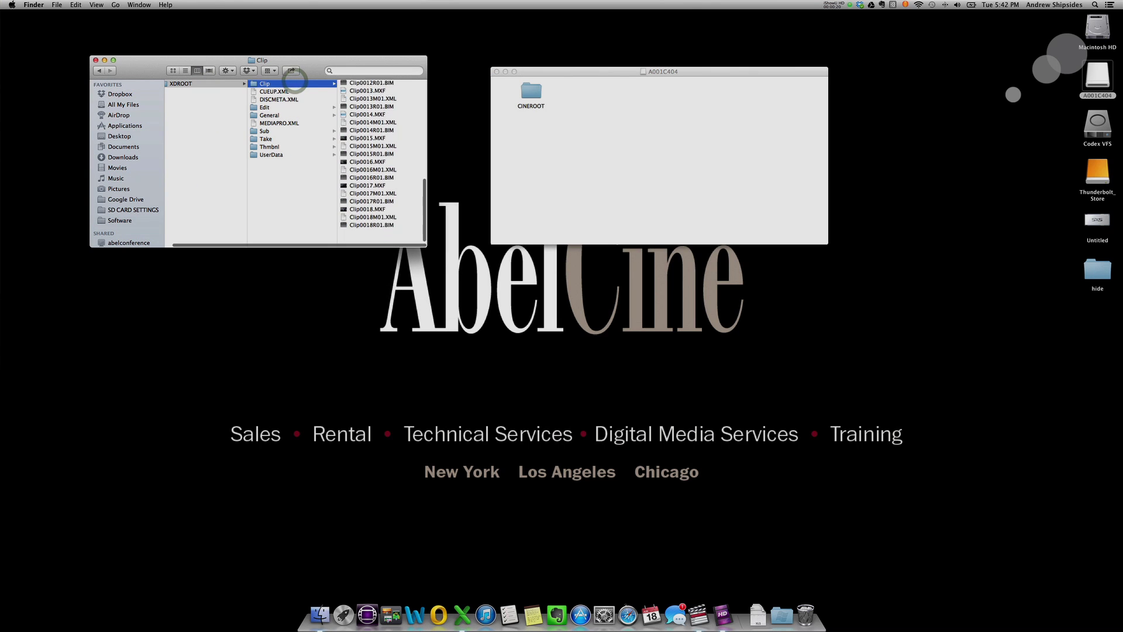
double_click(531, 92)
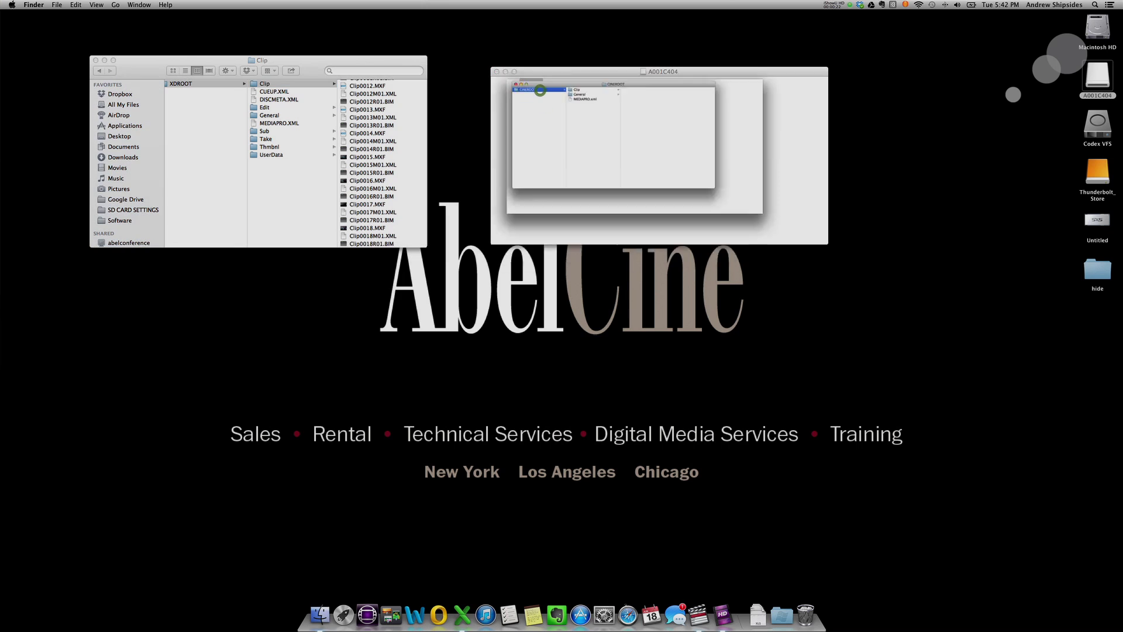
click(670, 89)
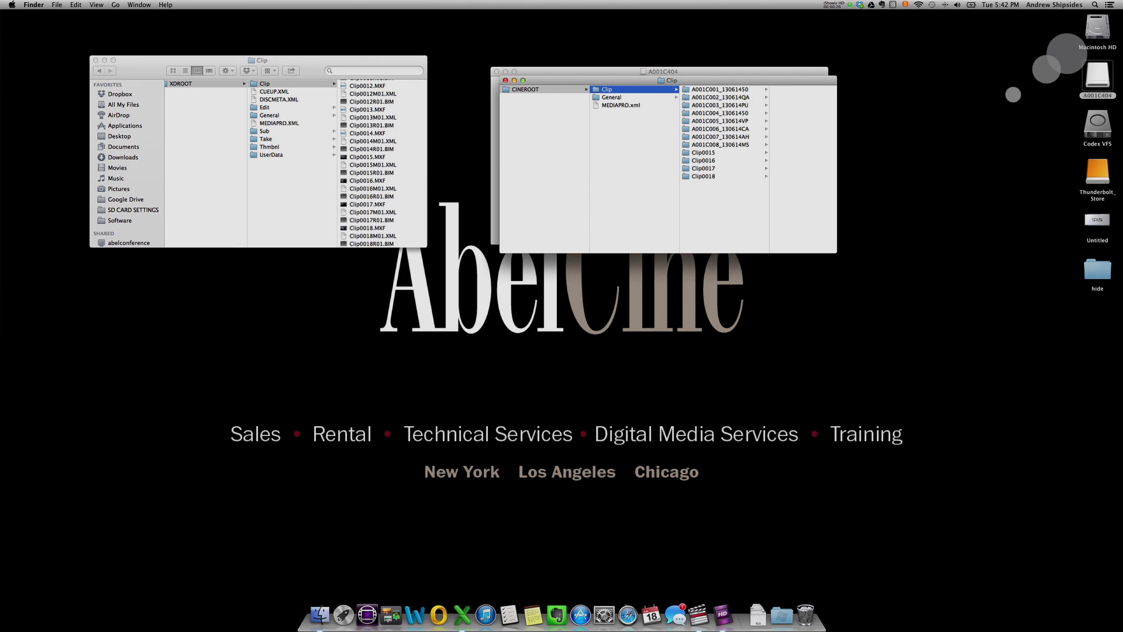
scroll(380, 164, down, 2)
click(714, 152)
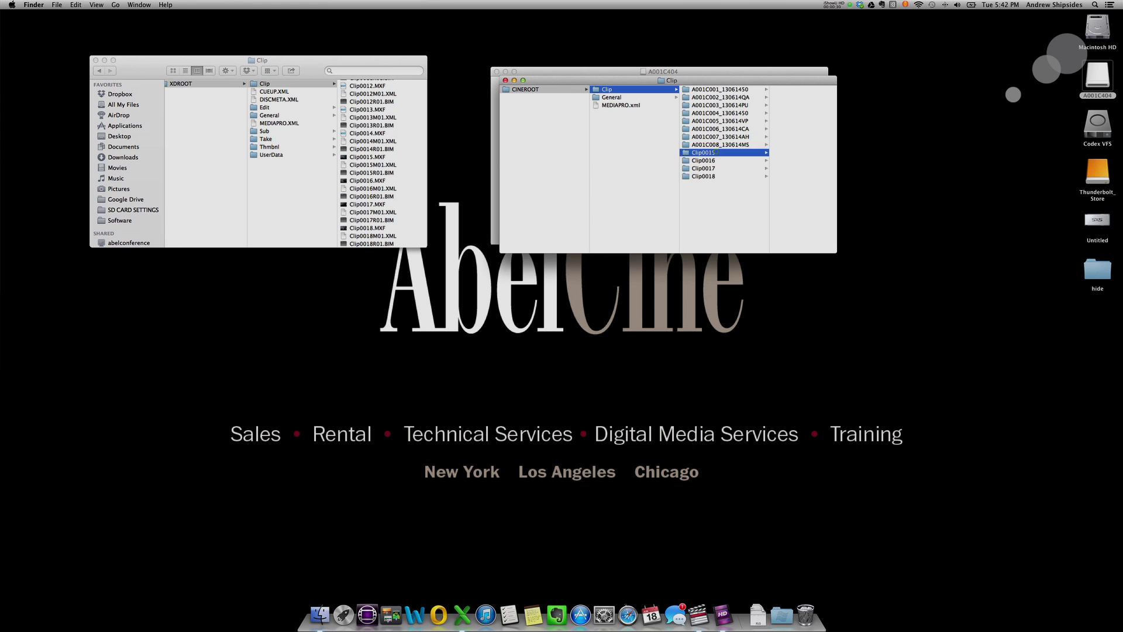
click(710, 161)
click(704, 168)
click(700, 176)
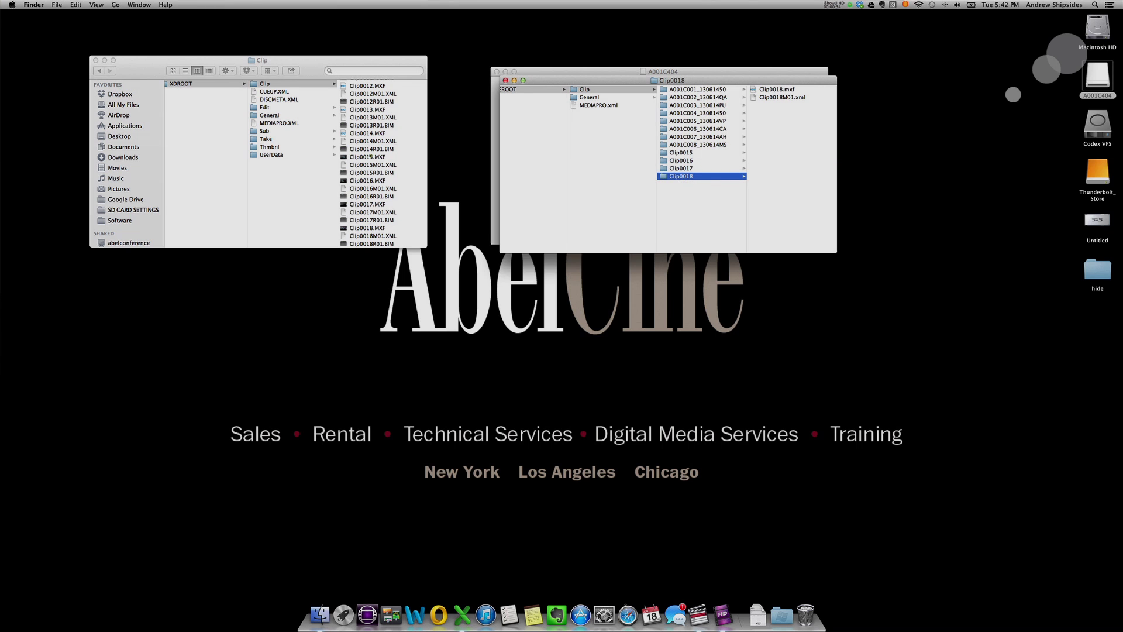
click(370, 156)
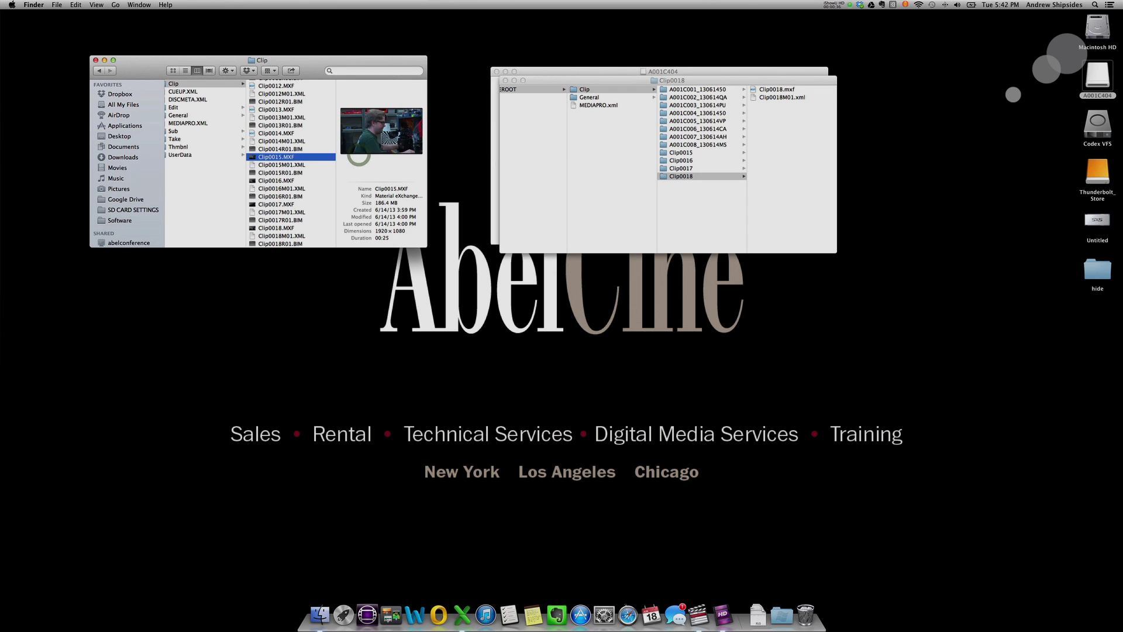
click(287, 180)
click(285, 204)
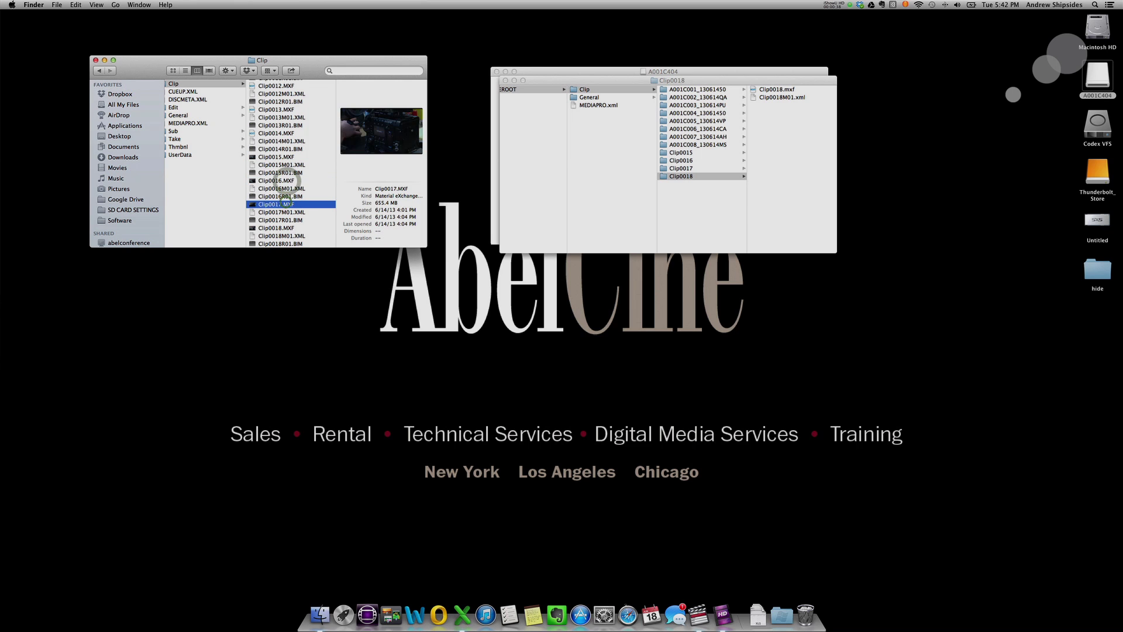
click(287, 227)
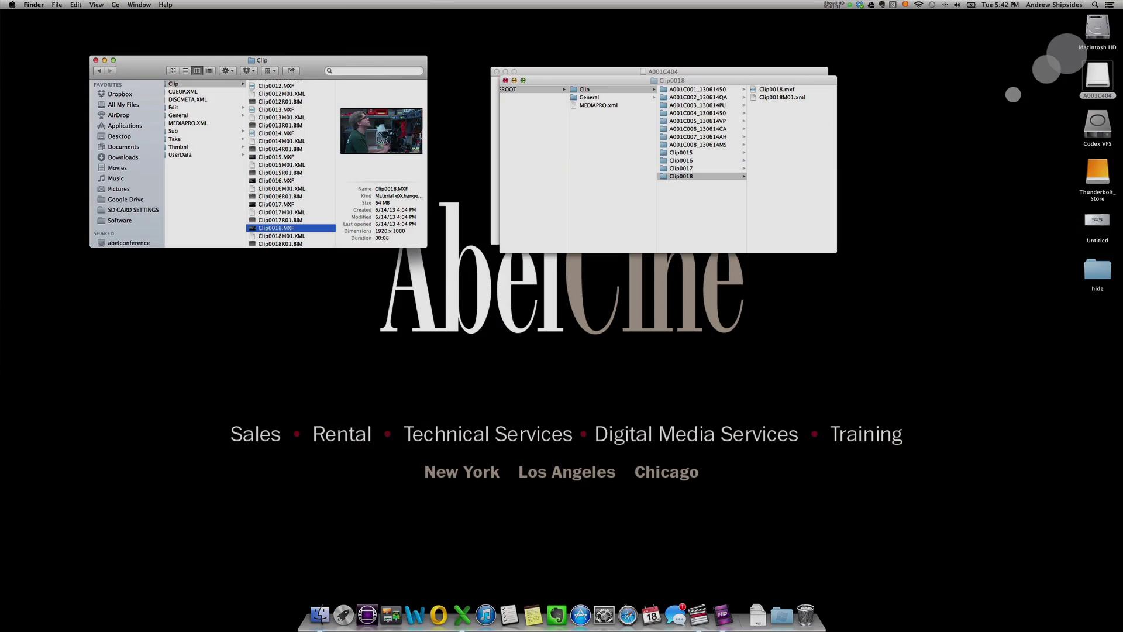
click(506, 80)
click(496, 72)
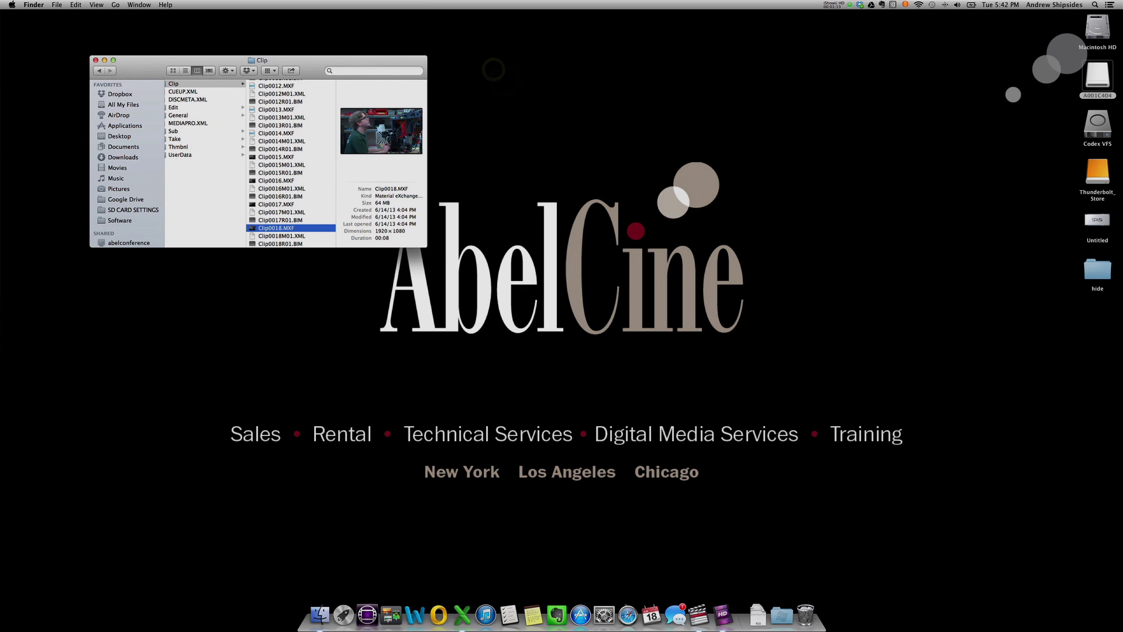
click(95, 60)
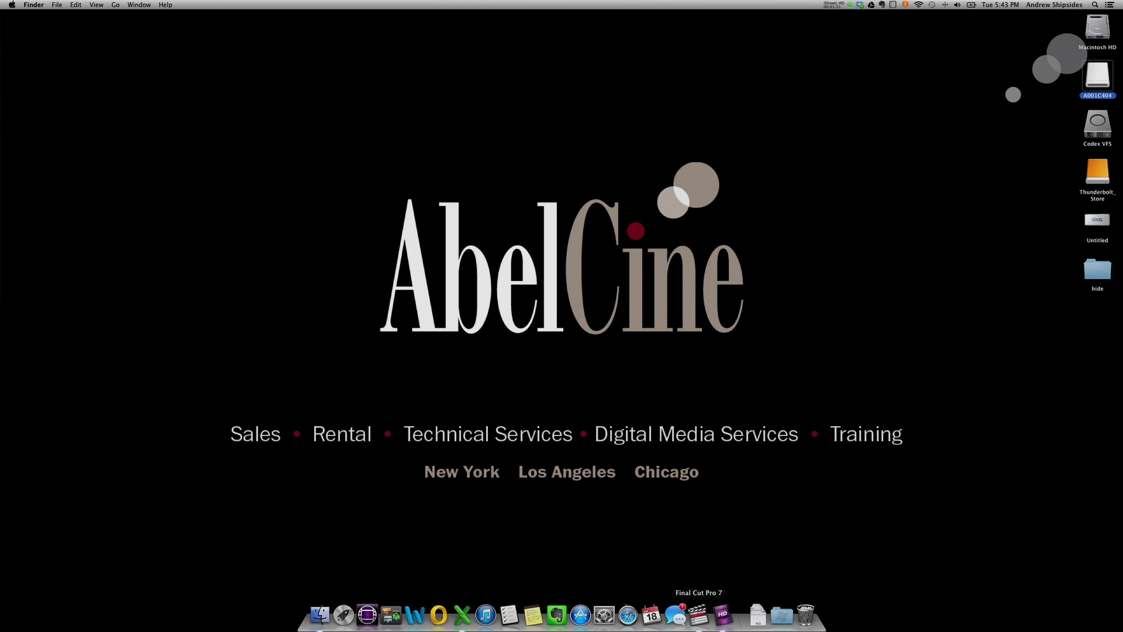
Switch to Final Cut Pro 7 and step through the Browser clips up to Clip0015.
click(698, 614)
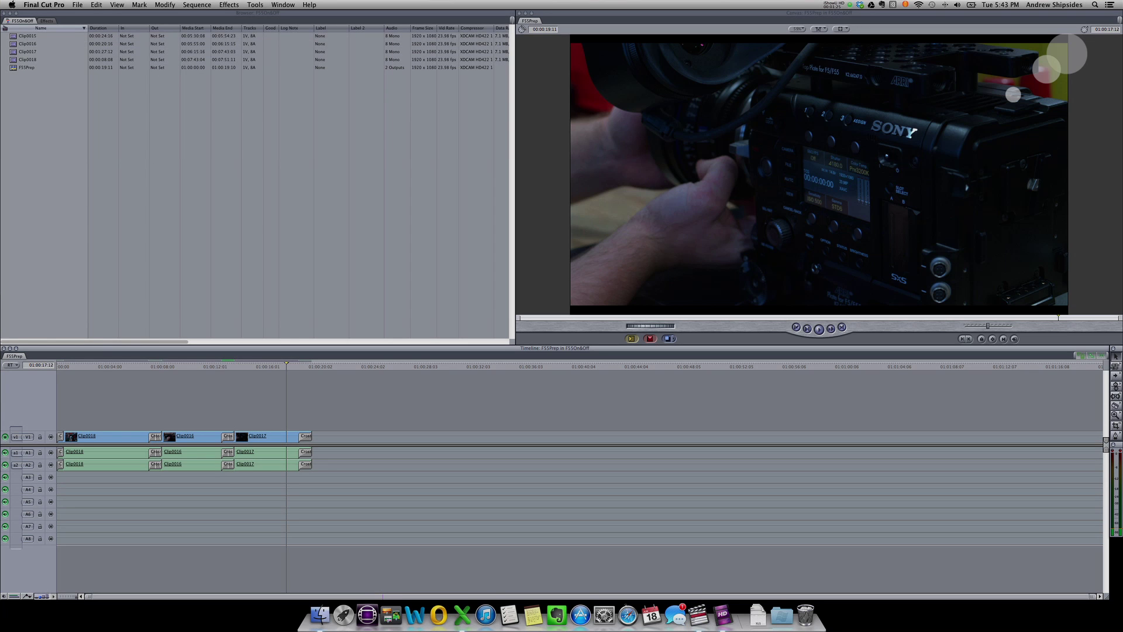
click(14, 44)
key(Down)
key(Down)
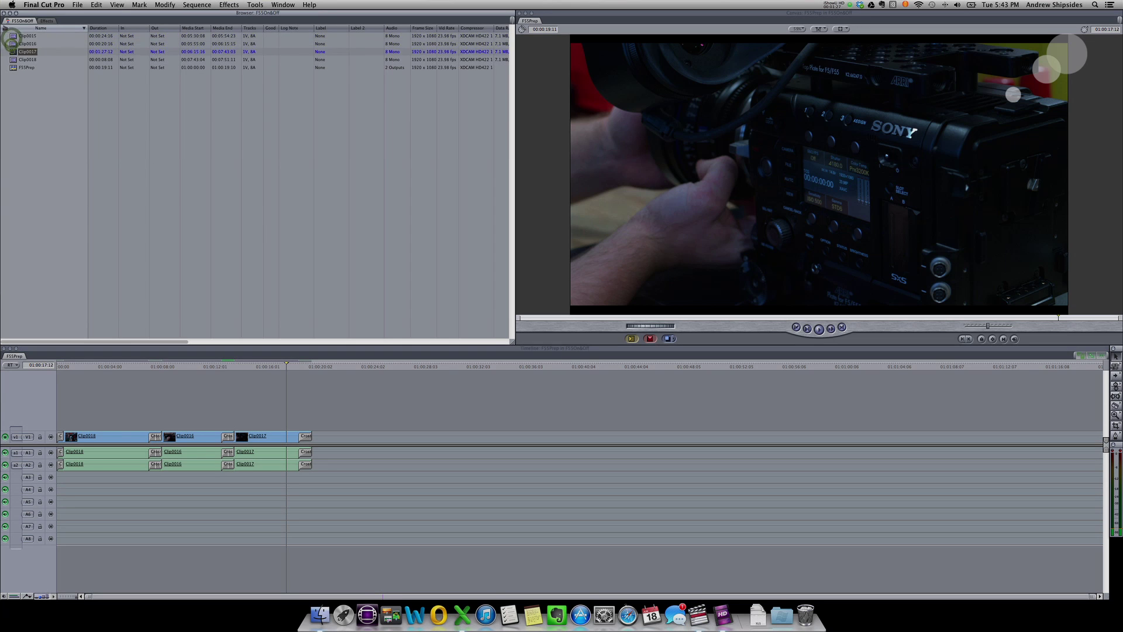
key(Up)
key(Up)
key(Up)
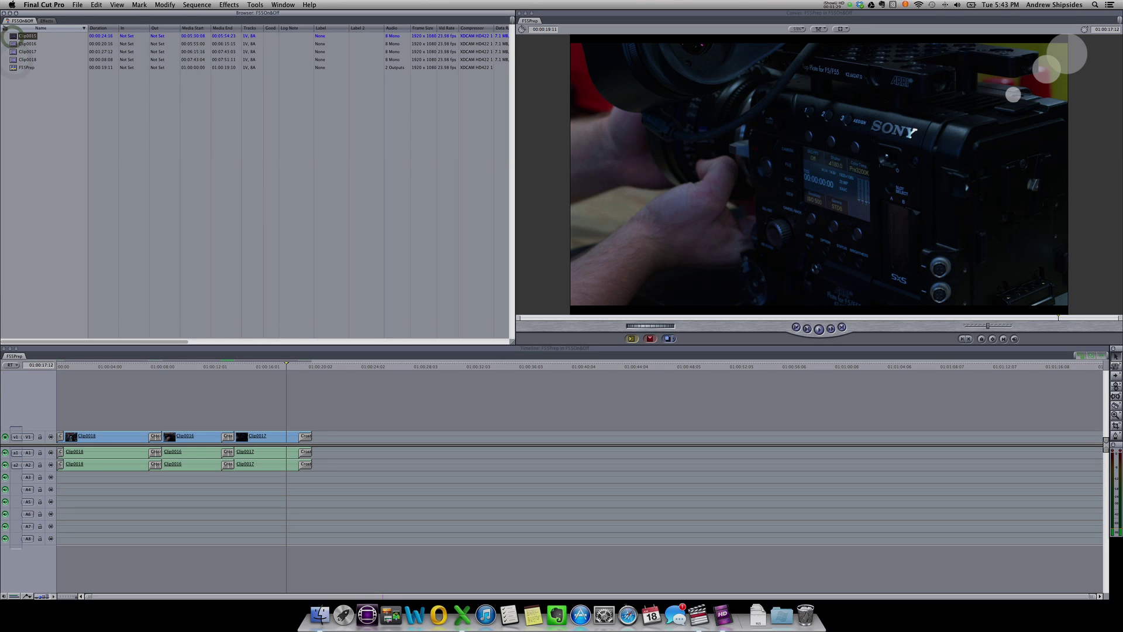
Play the sequence from its start, then shuttle back and forth through the dissolve and camera shots.
click(91, 373)
key(Home)
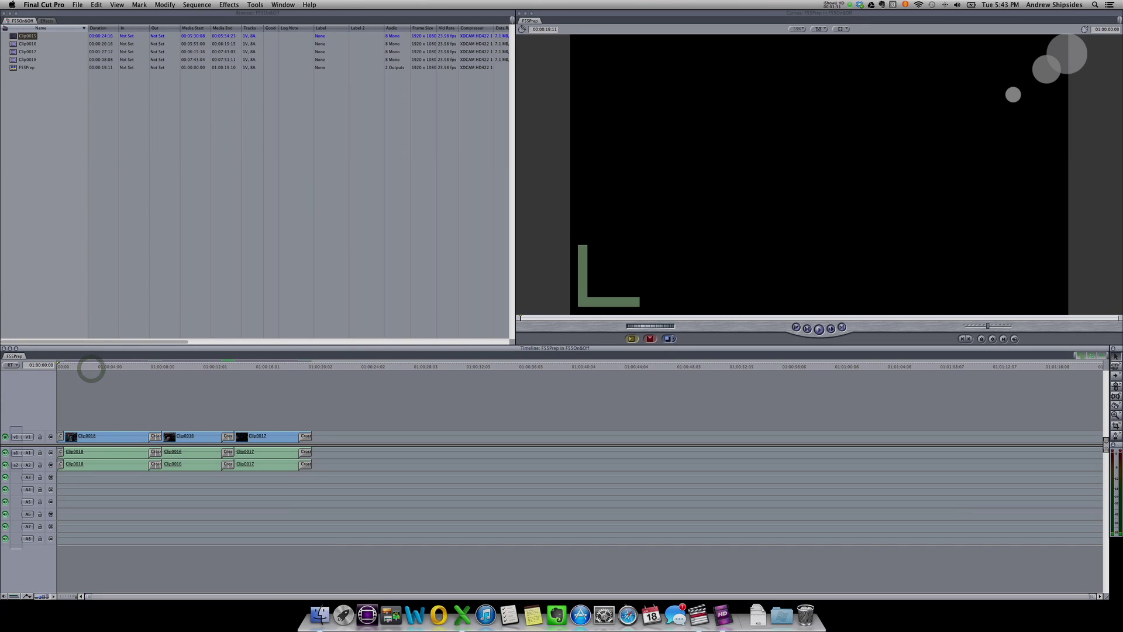
key(space)
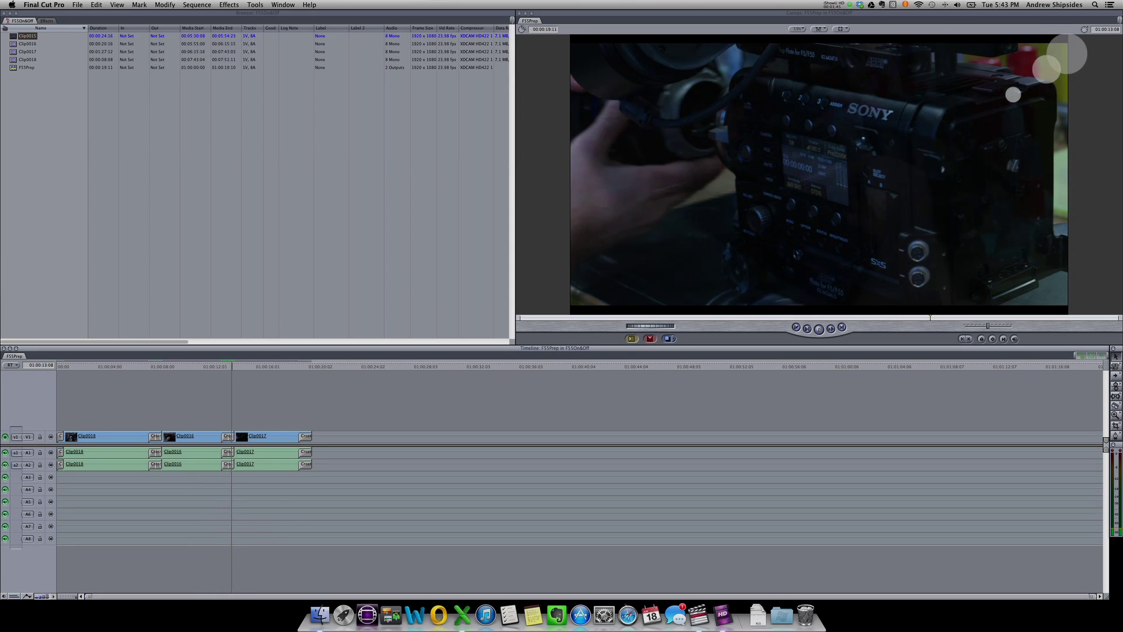
key(j)
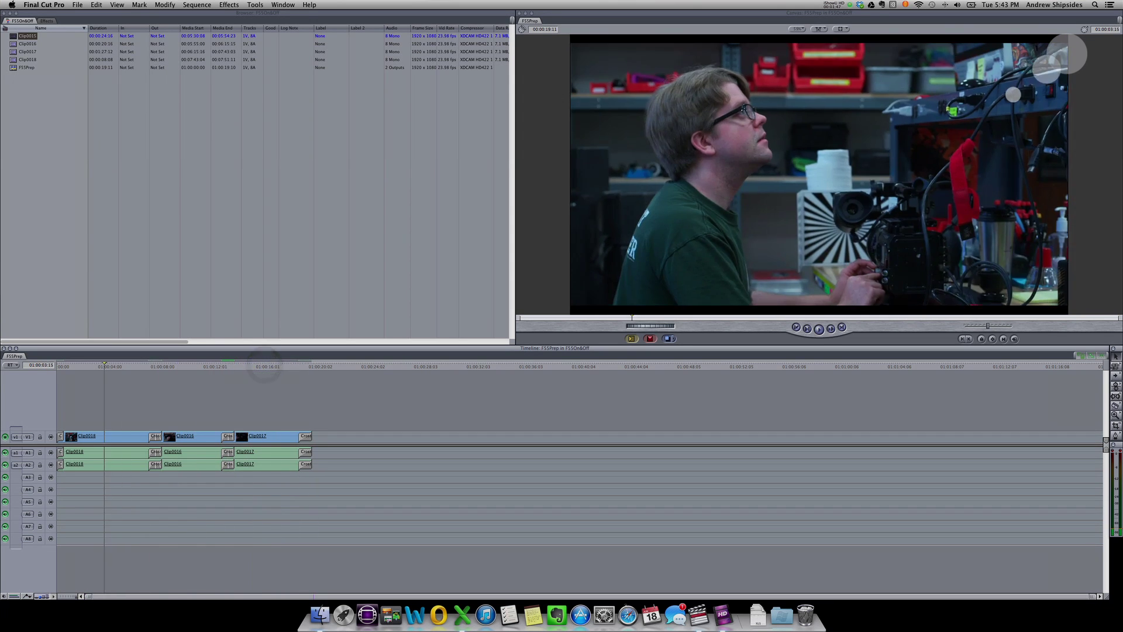
key(l)
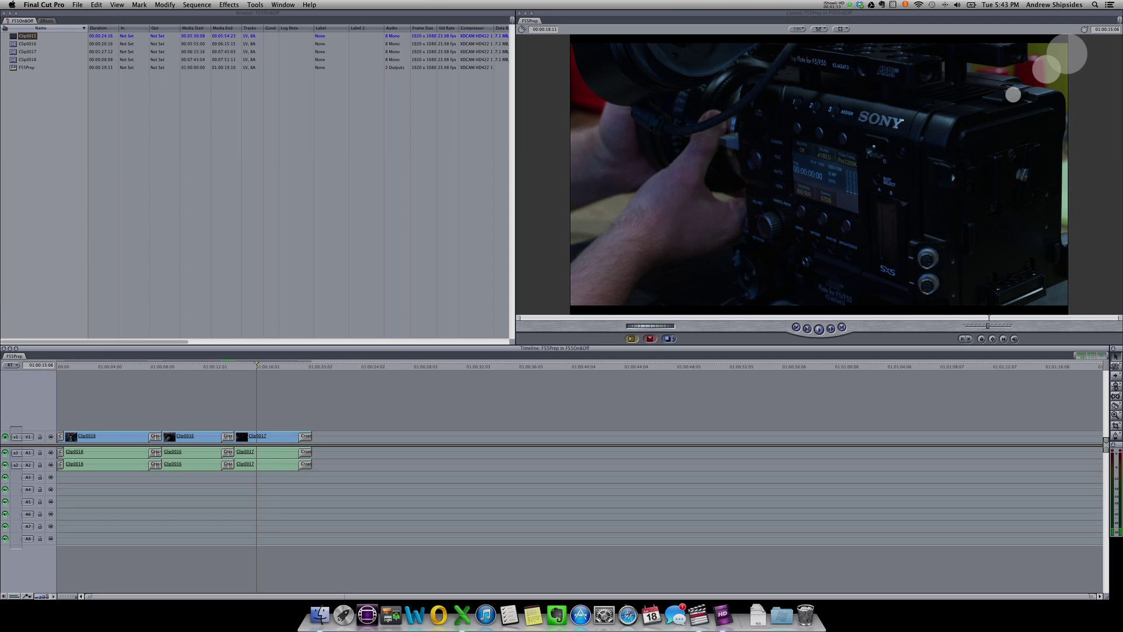
click(660, 44)
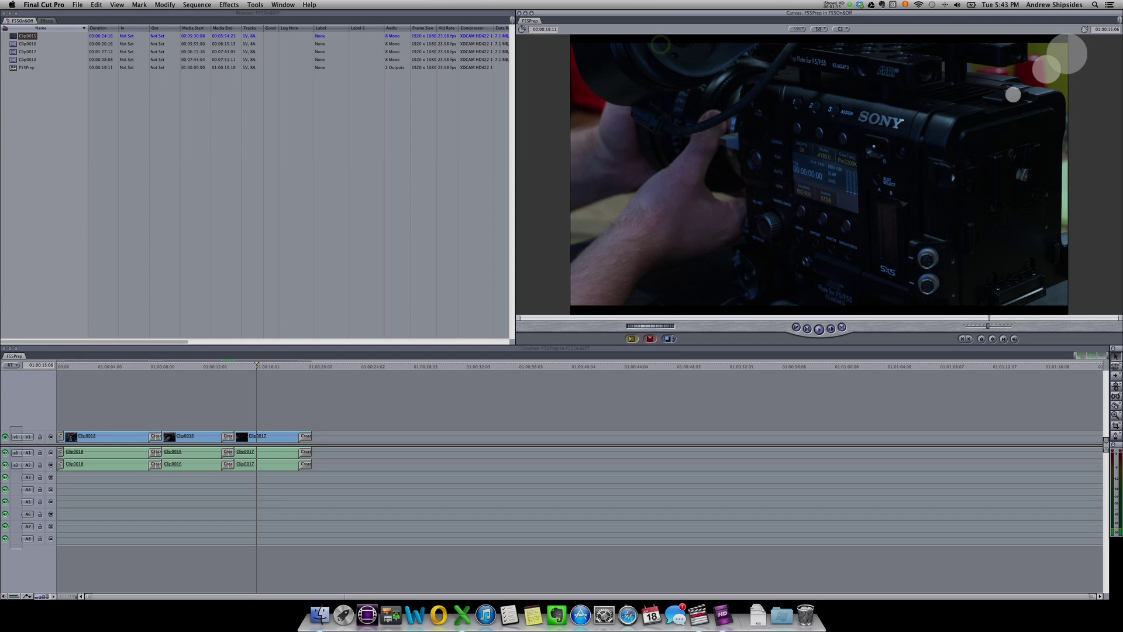
drag(234, 368, 176, 367)
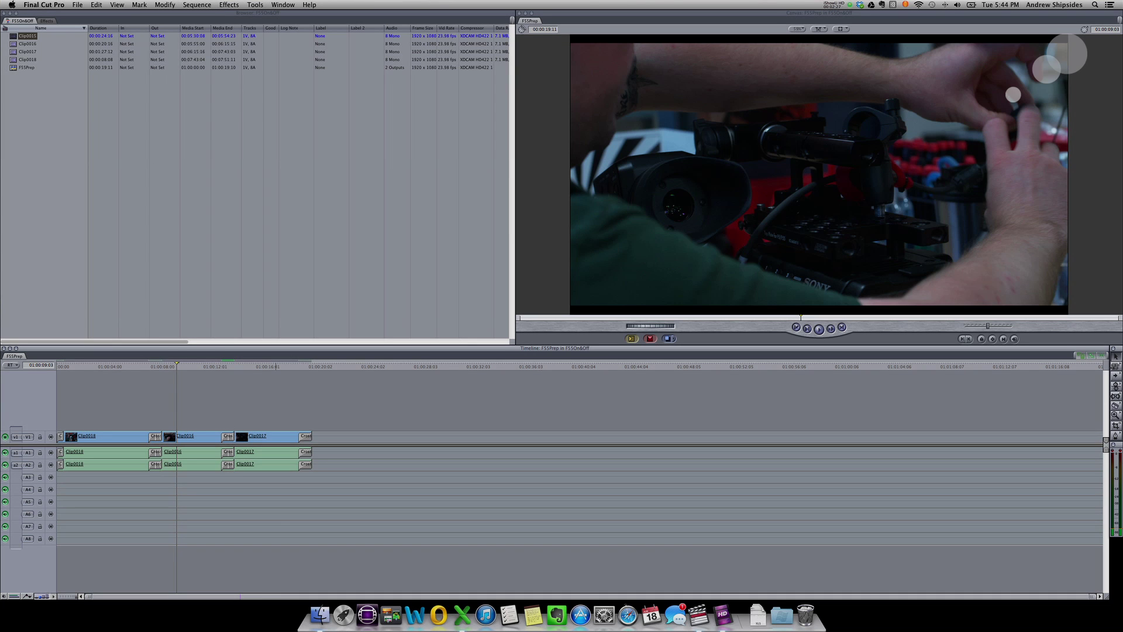
key(j)
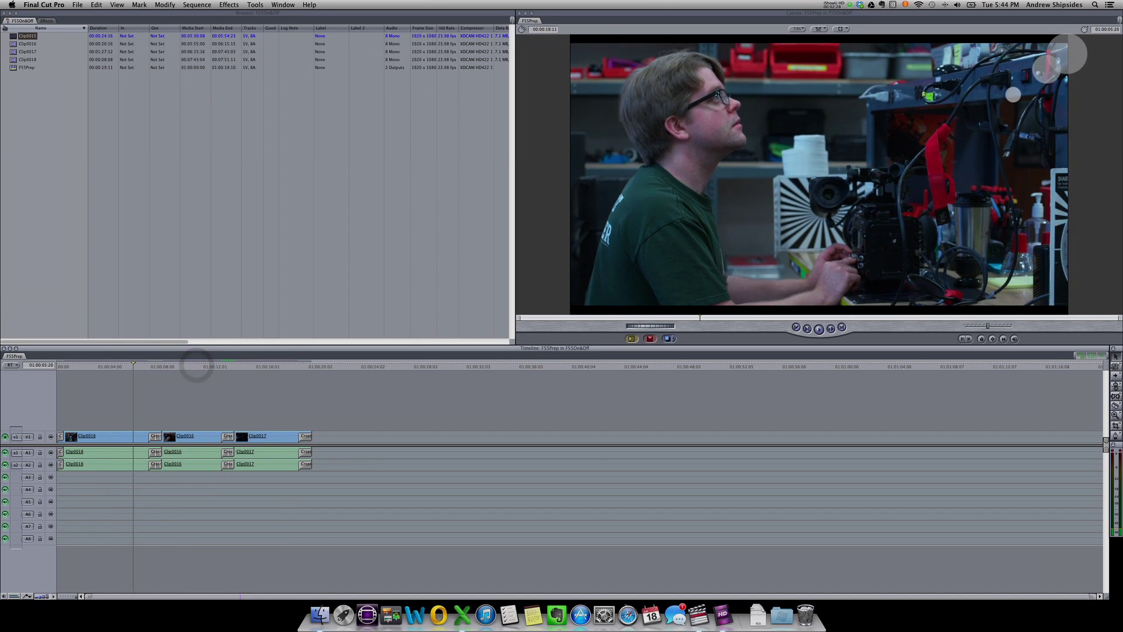
key(l)
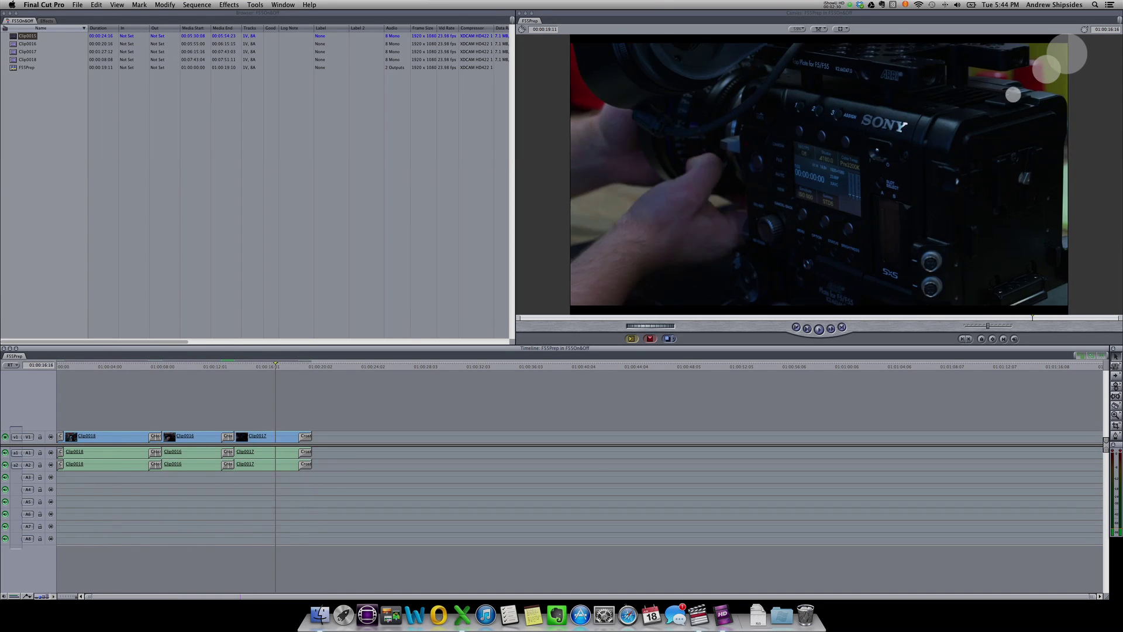
key(j)
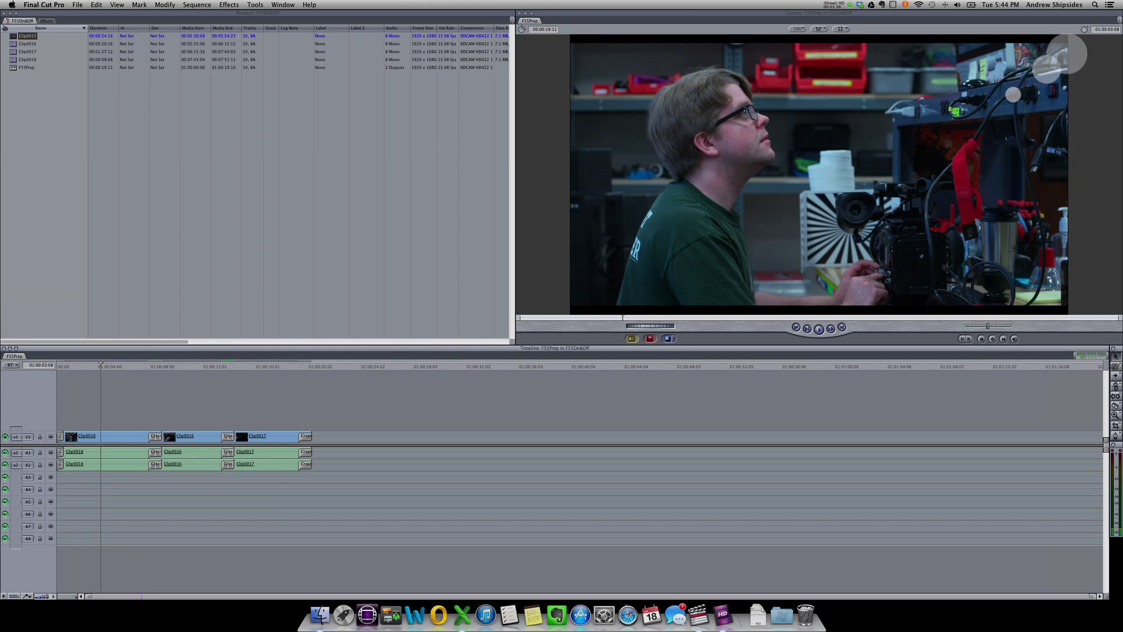
Export the sequence as XML with default options, saving it as F55Prep on the Desktop.
click(78, 4)
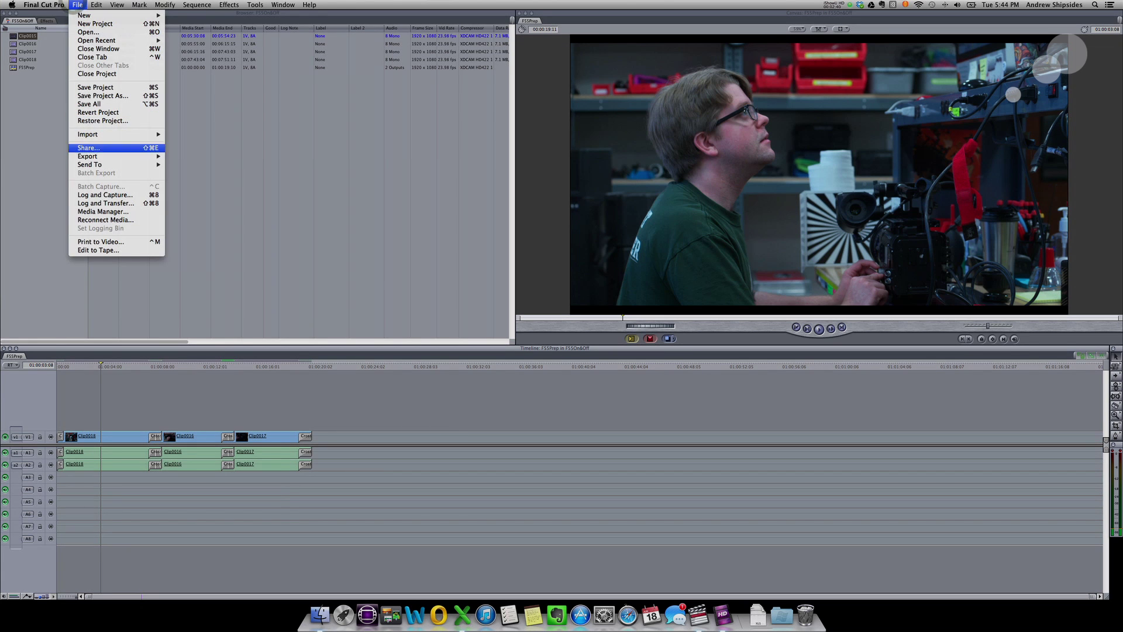
mouse_move(87, 156)
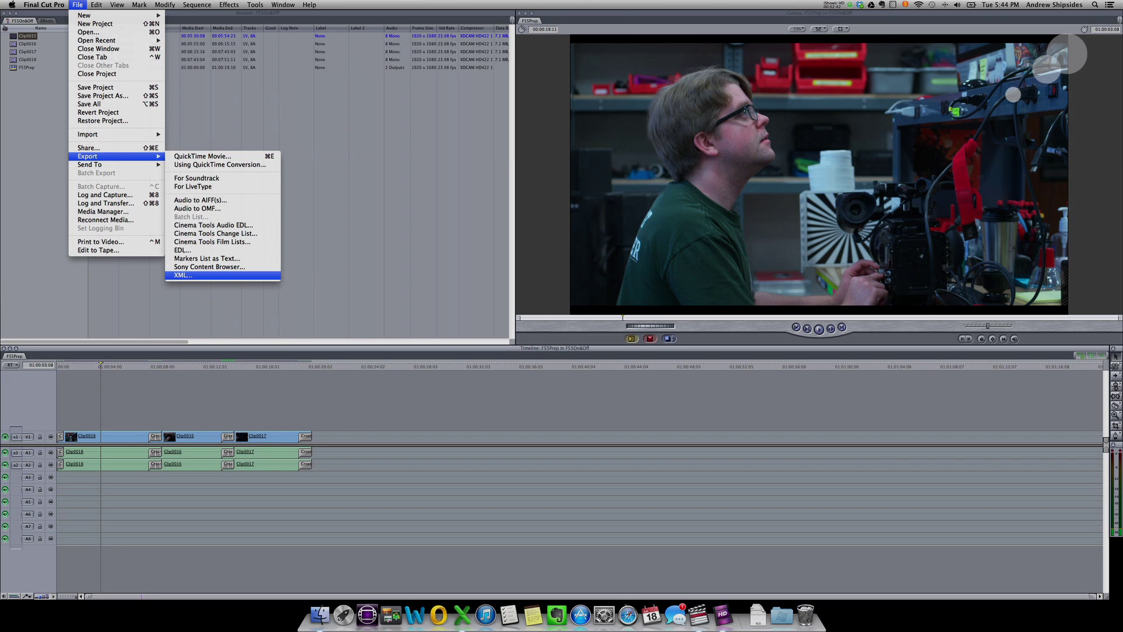
click(182, 275)
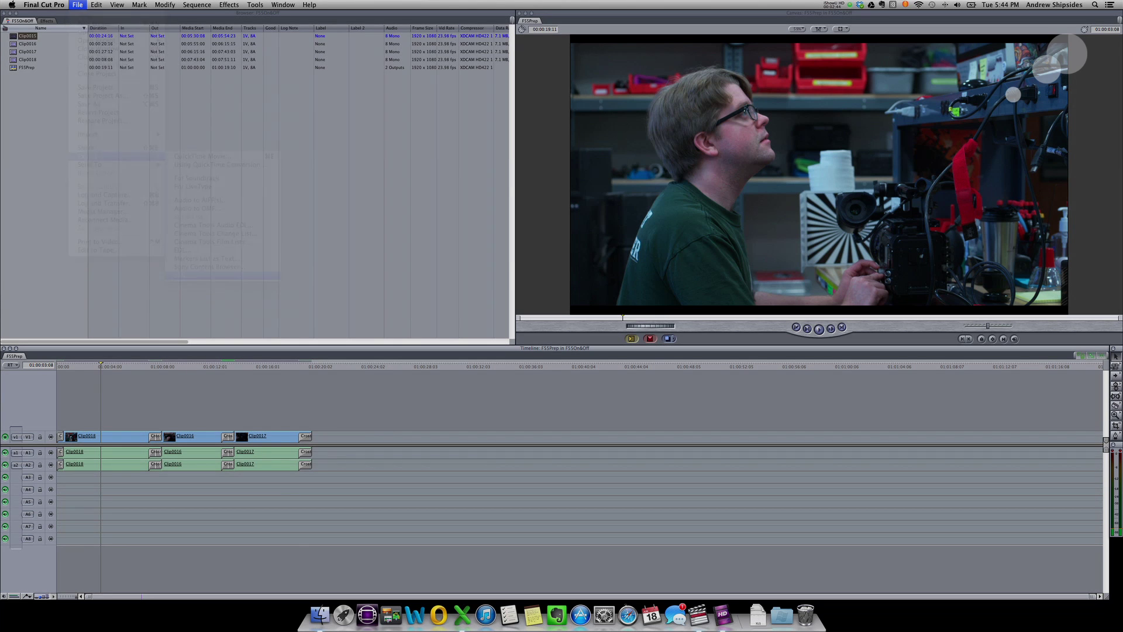
click(634, 238)
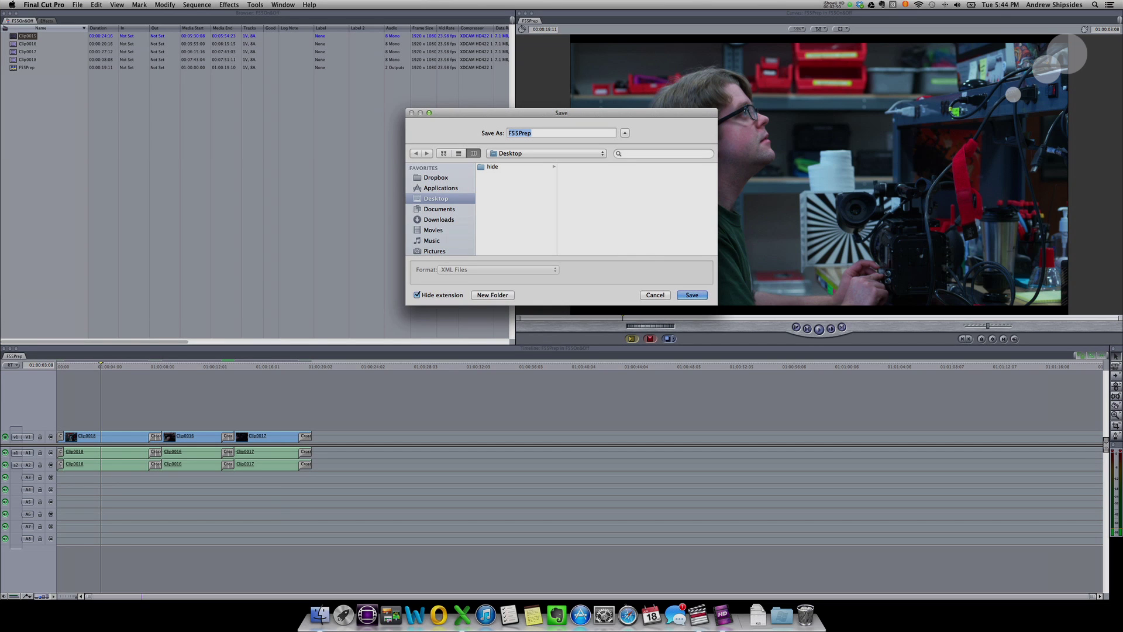
click(691, 294)
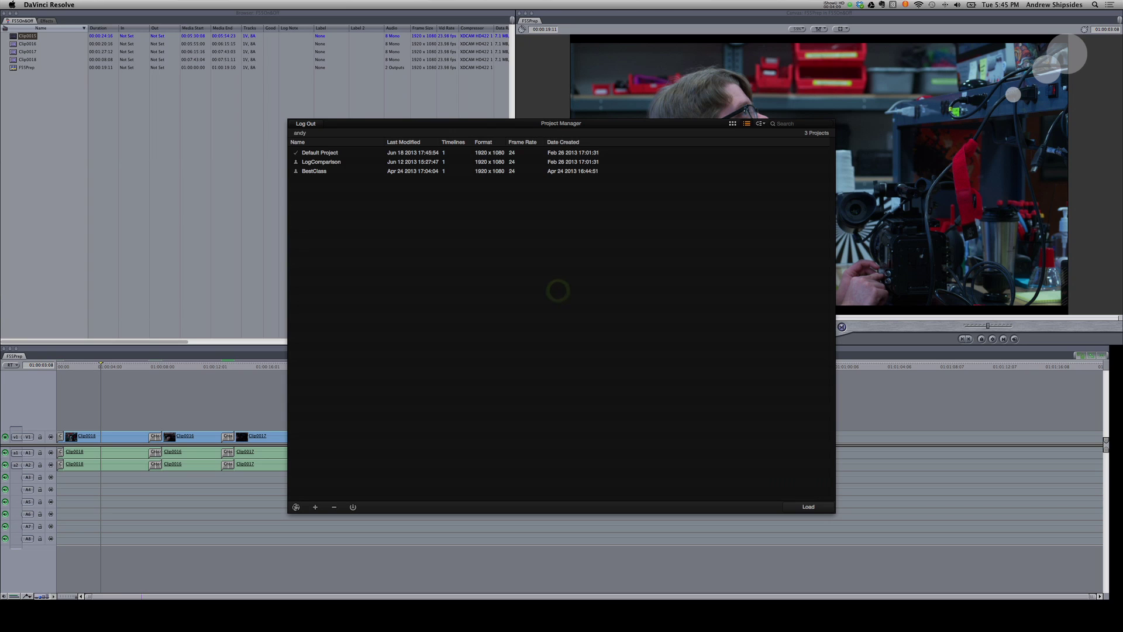
Add a new project named F55Prep in the Project Manager and open its options menu.
click(314, 506)
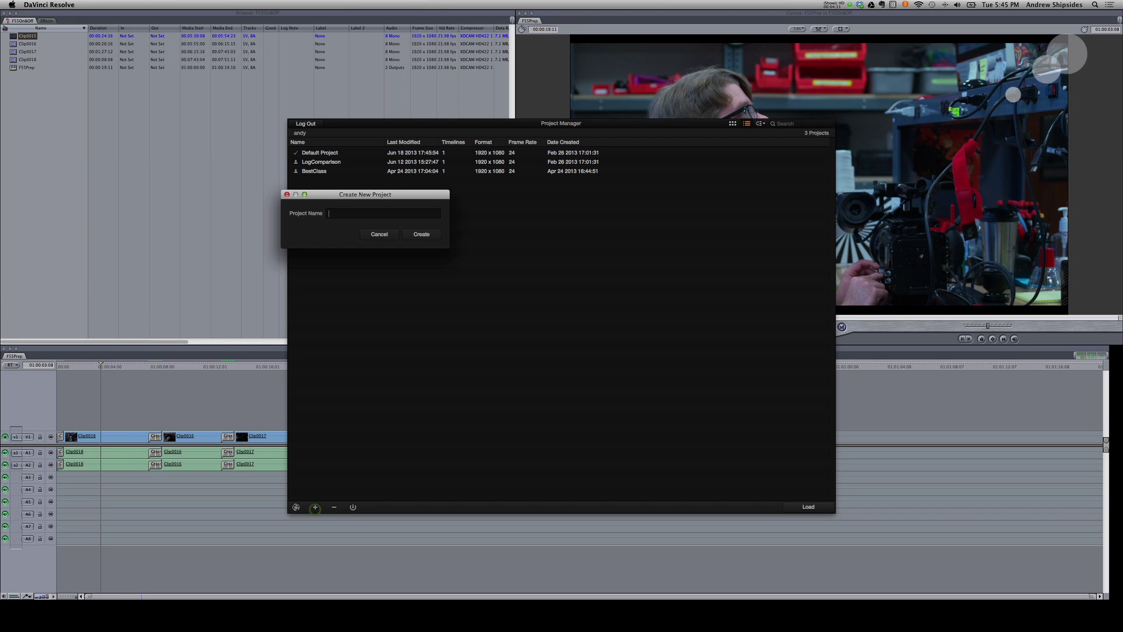
text(F55Prep)
key(Return)
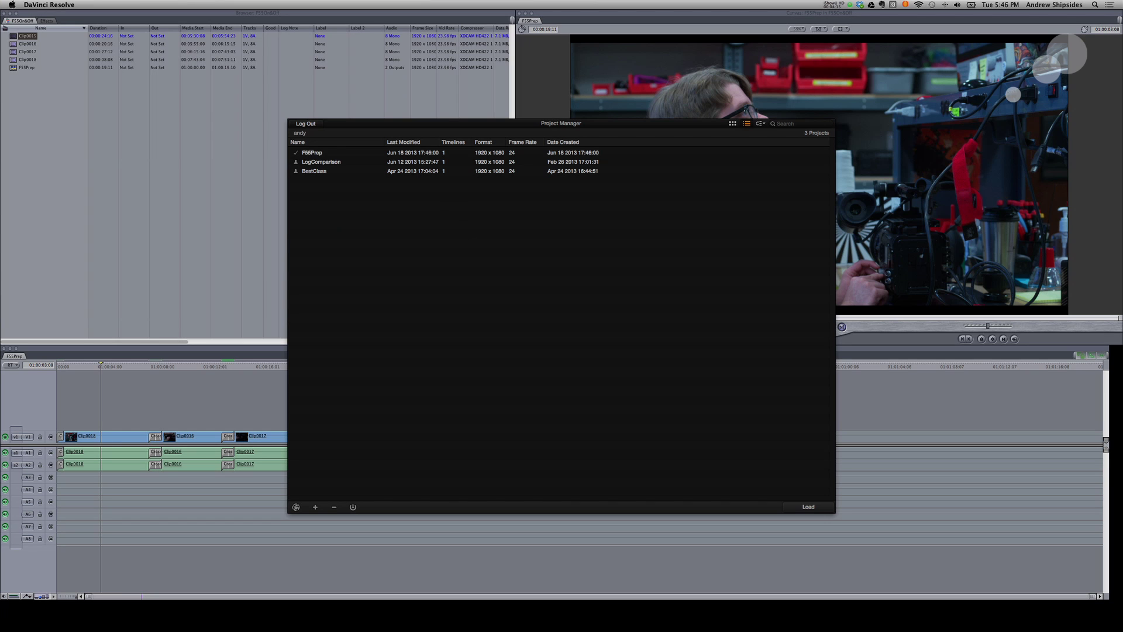
click(336, 152)
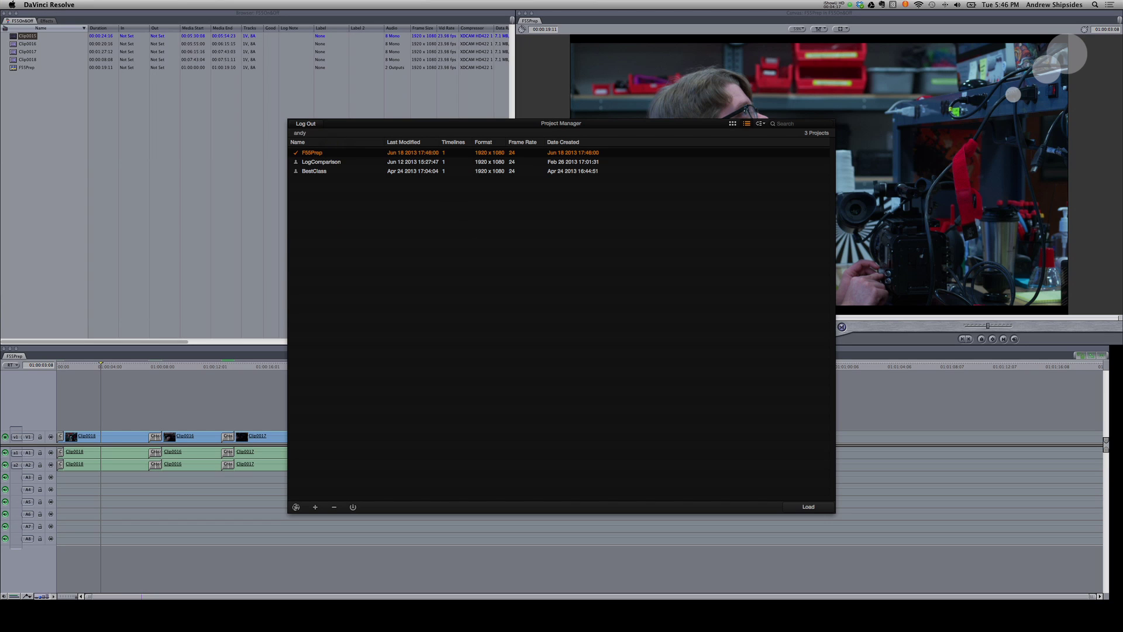
right_click(399, 153)
Pick the 4K Film resolution, change the height to 2160 for 4096 x 2160, and apply.
click(447, 259)
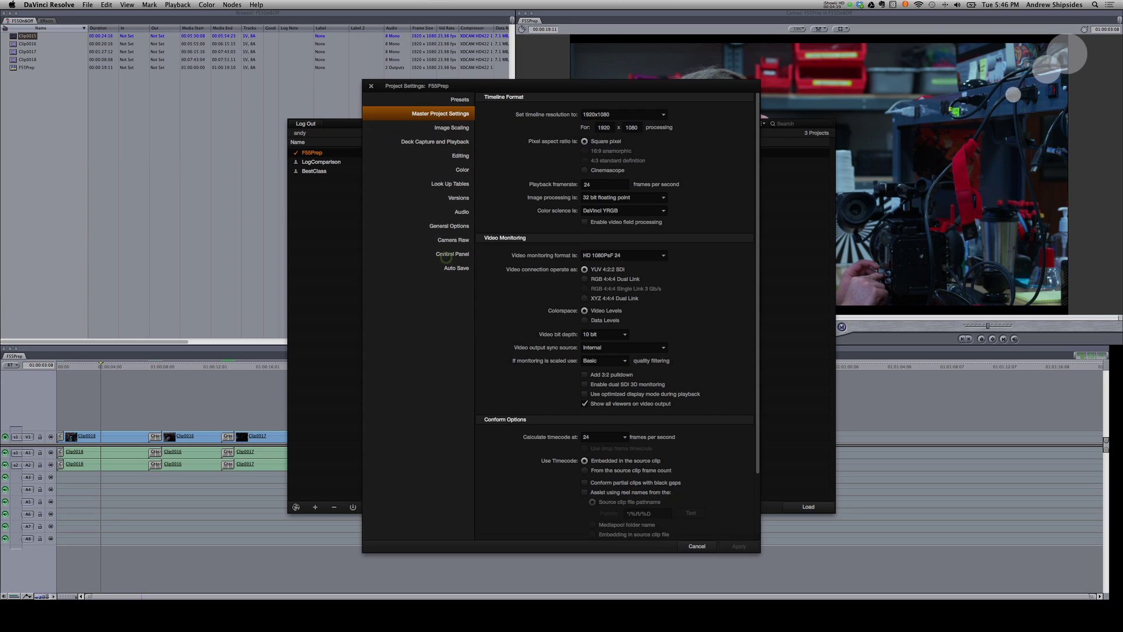
click(623, 114)
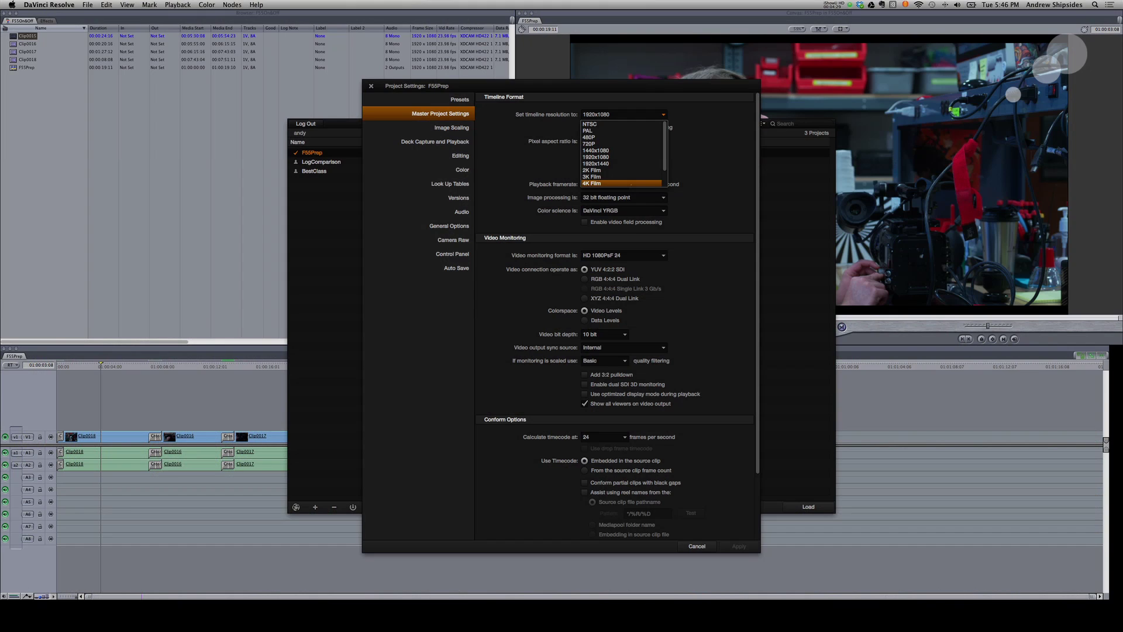
click(631, 183)
click(635, 127)
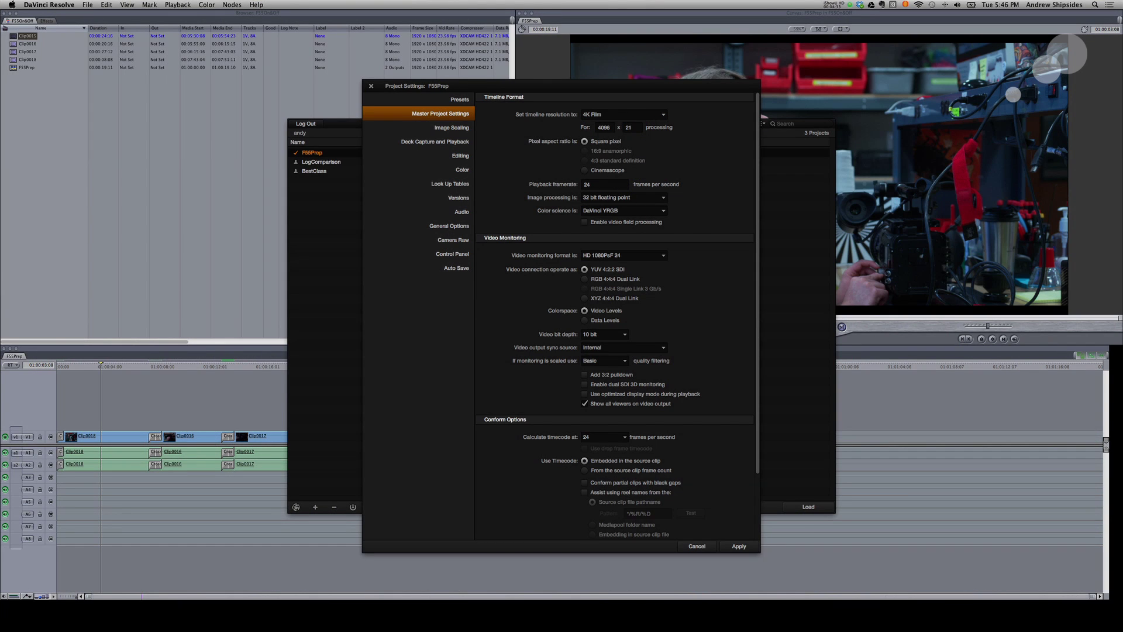
click(623, 114)
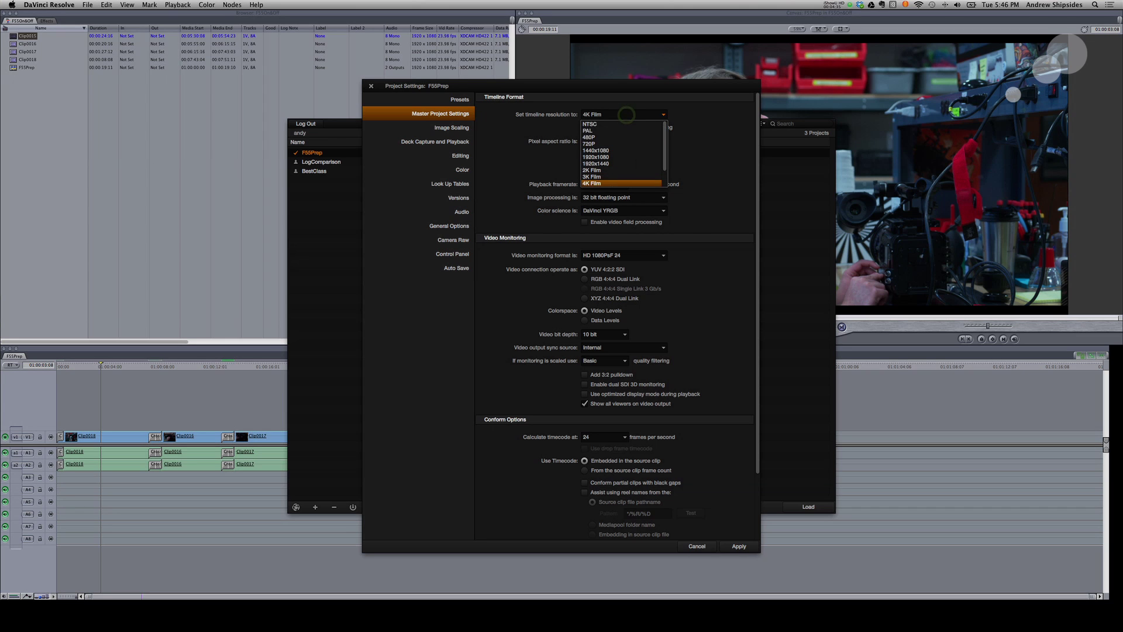
click(612, 185)
click(603, 126)
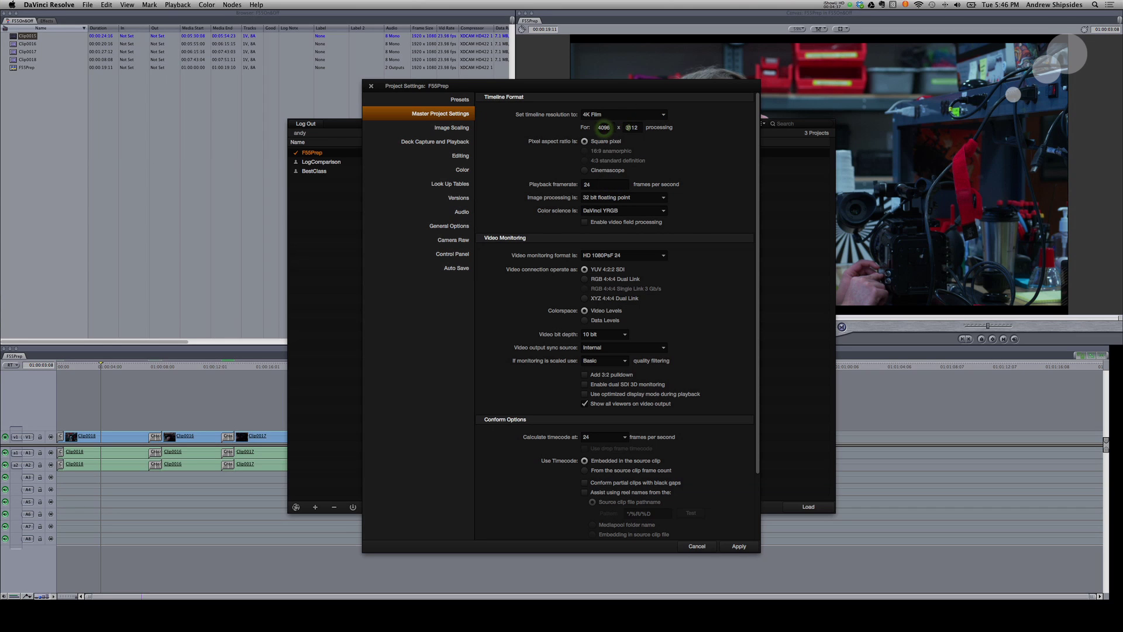
click(631, 127)
click(739, 546)
Close the settings and browse to Thunderbolt_Store > F55Workflows > A001C404 > CINEROOT > Clip.
click(371, 86)
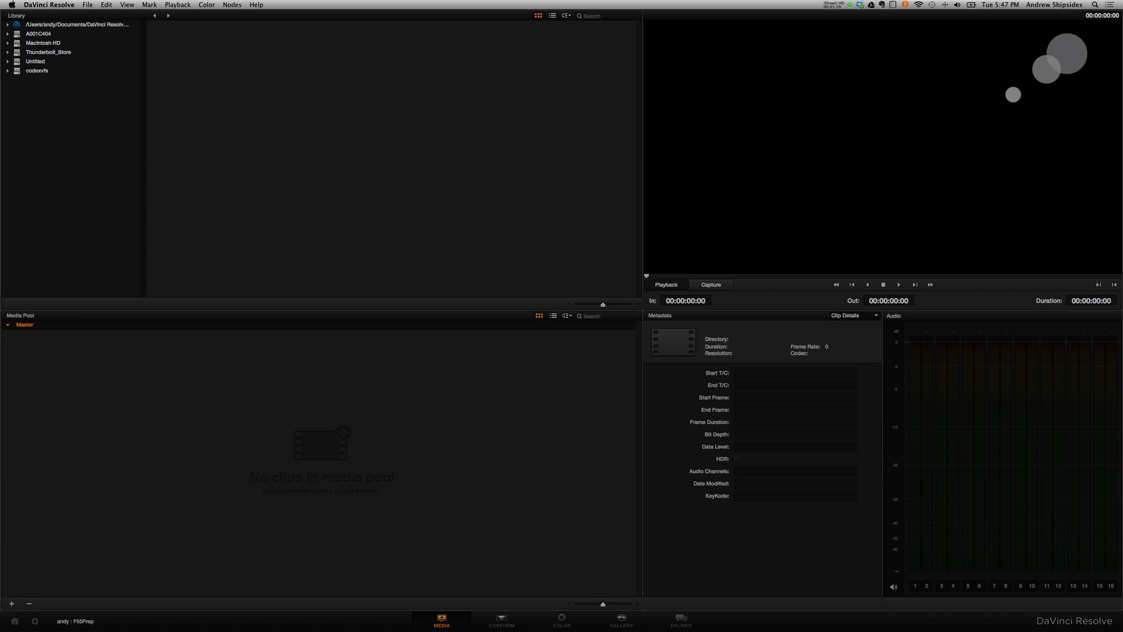
click(8, 52)
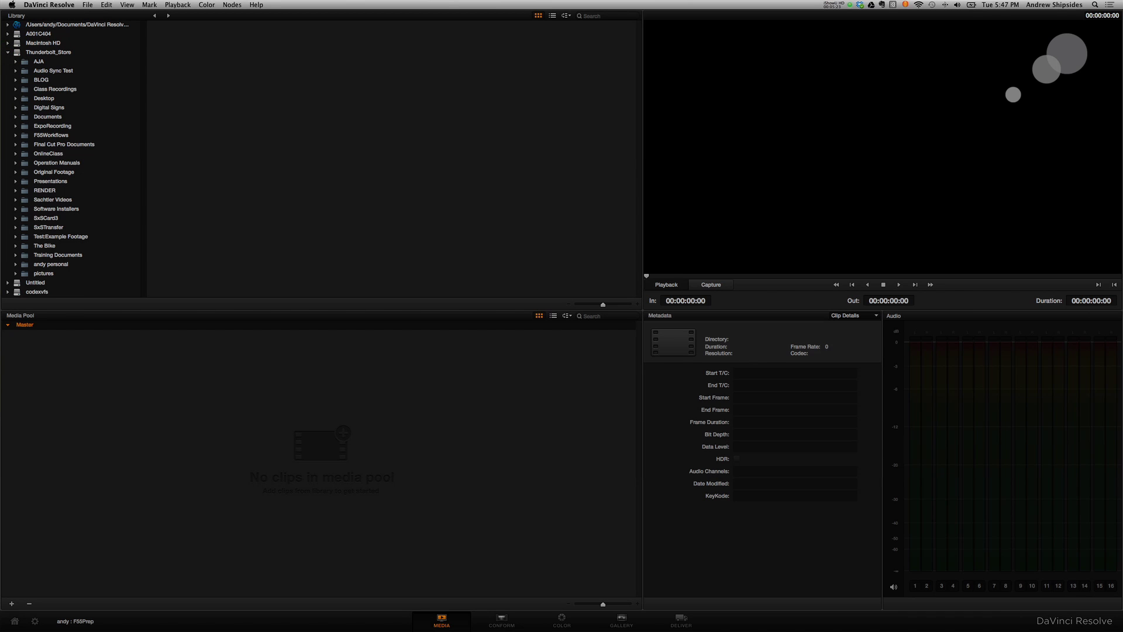
click(51, 136)
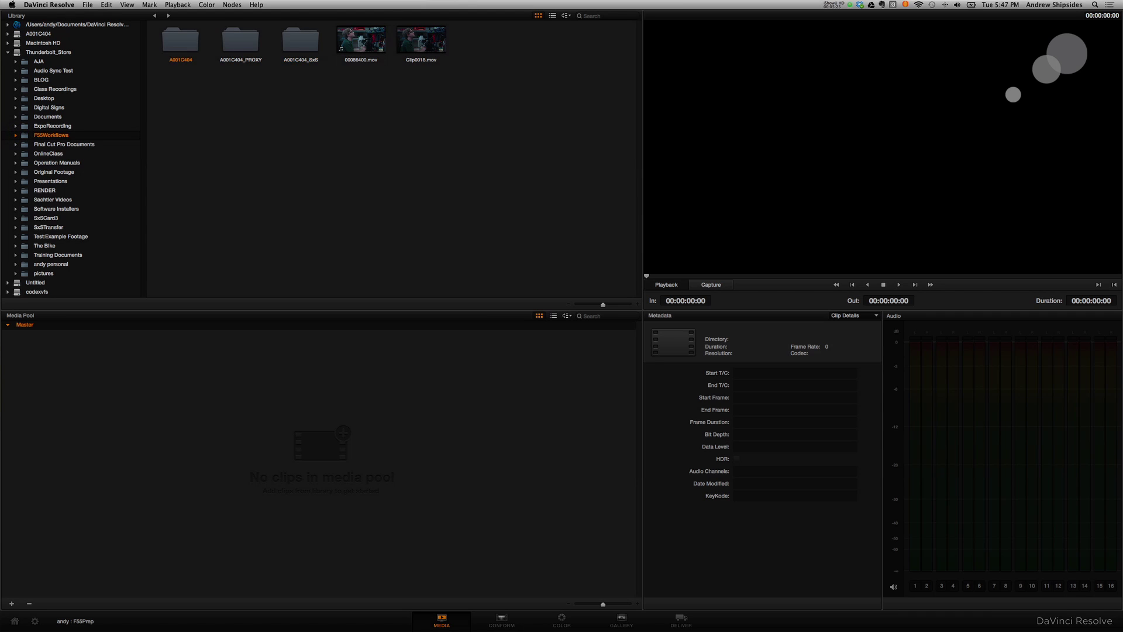
double_click(180, 40)
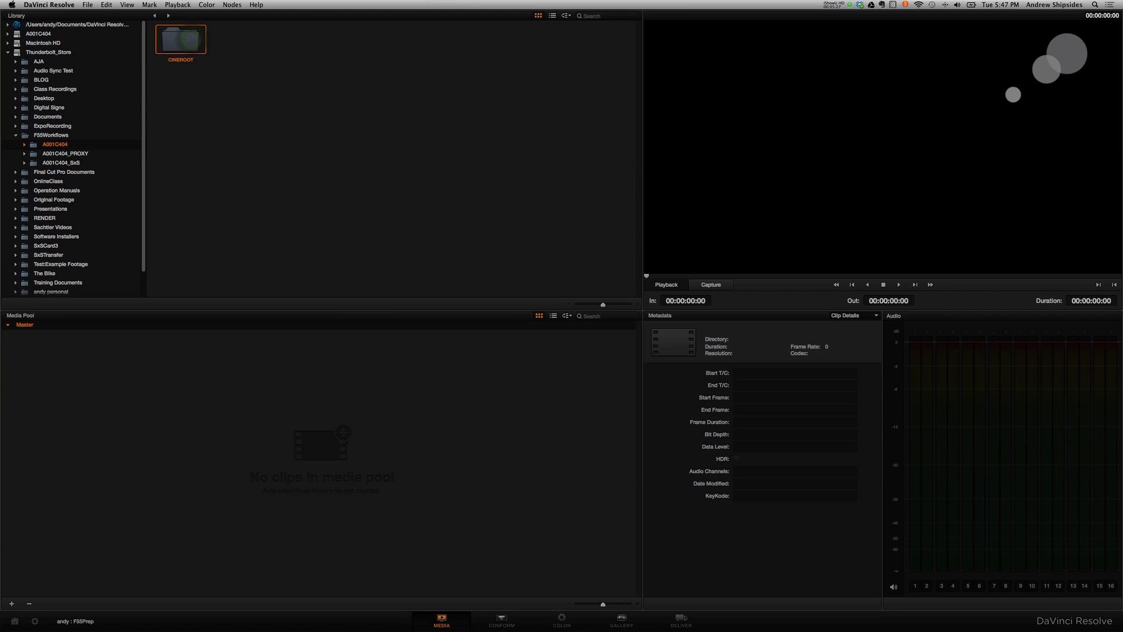
double_click(186, 41)
double_click(186, 42)
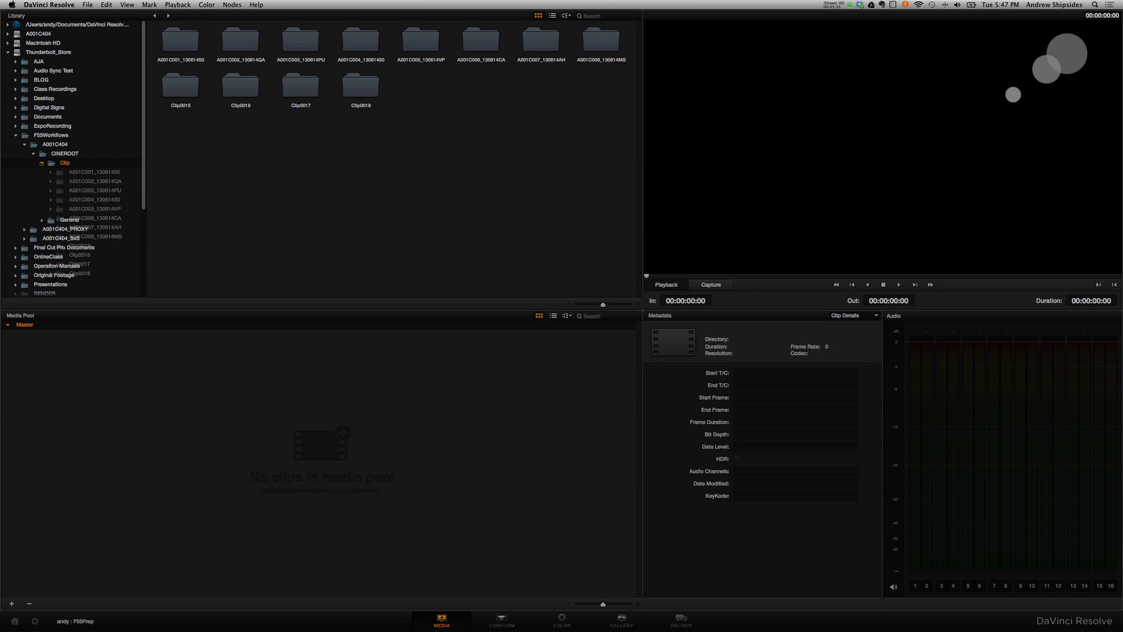
Add the Clip0015, Clip0016, Clip0017 and Clip0018 MXF files to the media pool, then preview Clip0015.
double_click(180, 86)
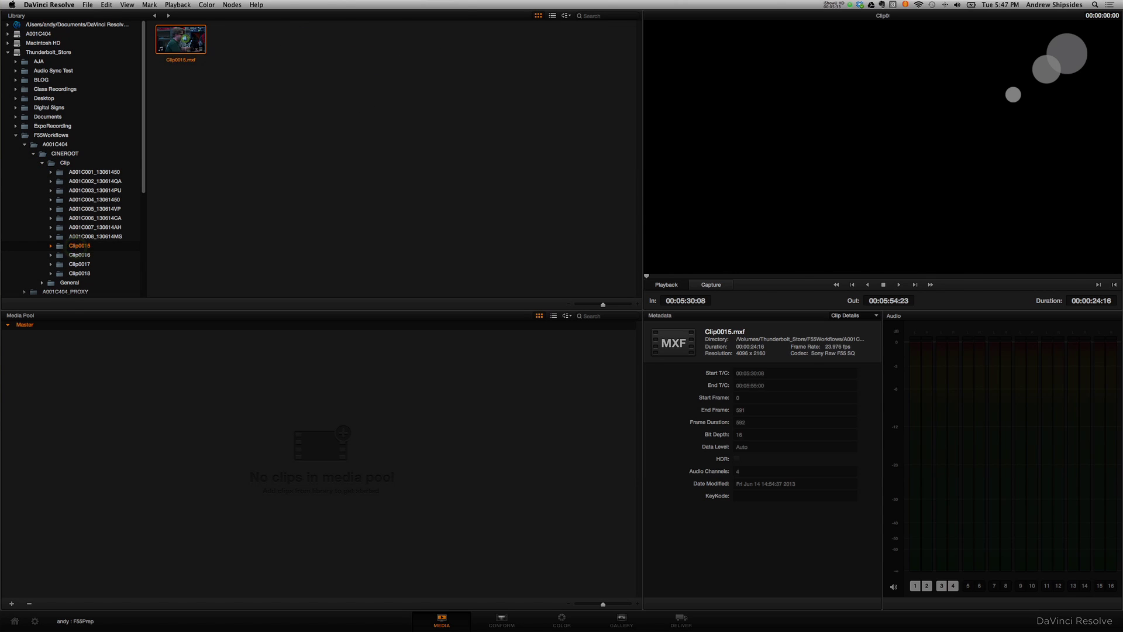
double_click(185, 40)
click(79, 254)
double_click(169, 48)
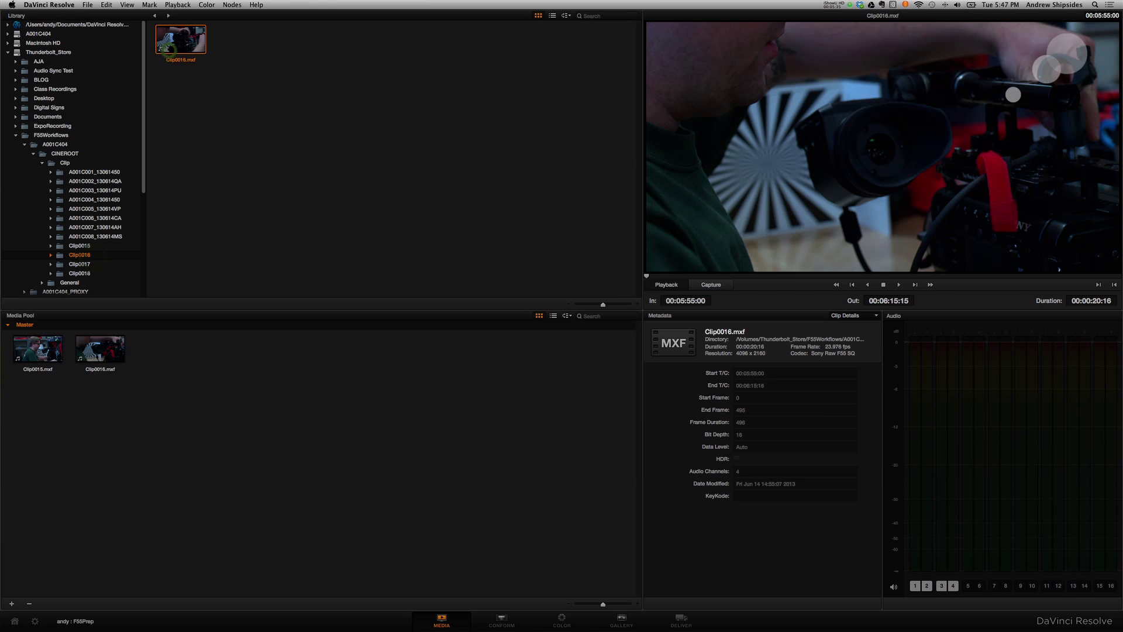
click(79, 264)
double_click(176, 38)
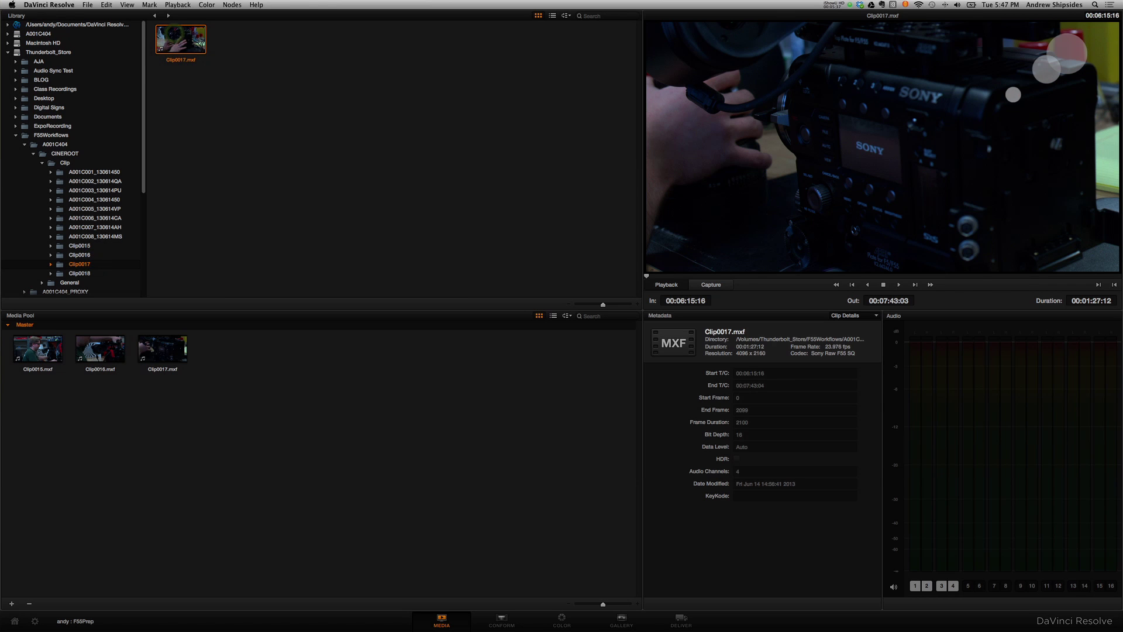
click(79, 273)
double_click(180, 41)
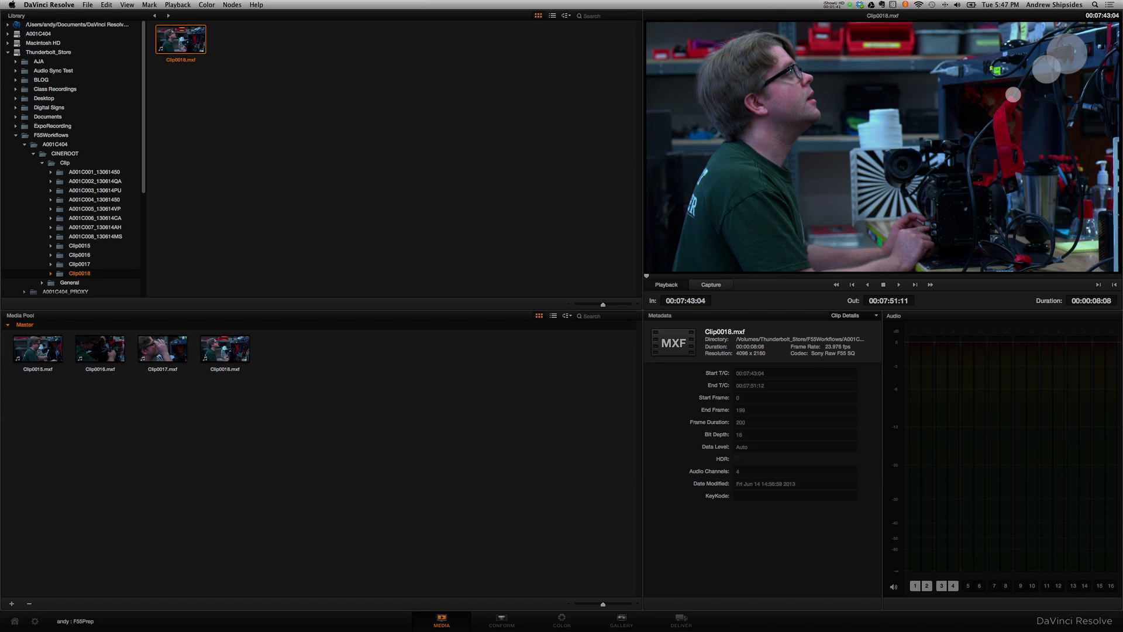
double_click(52, 351)
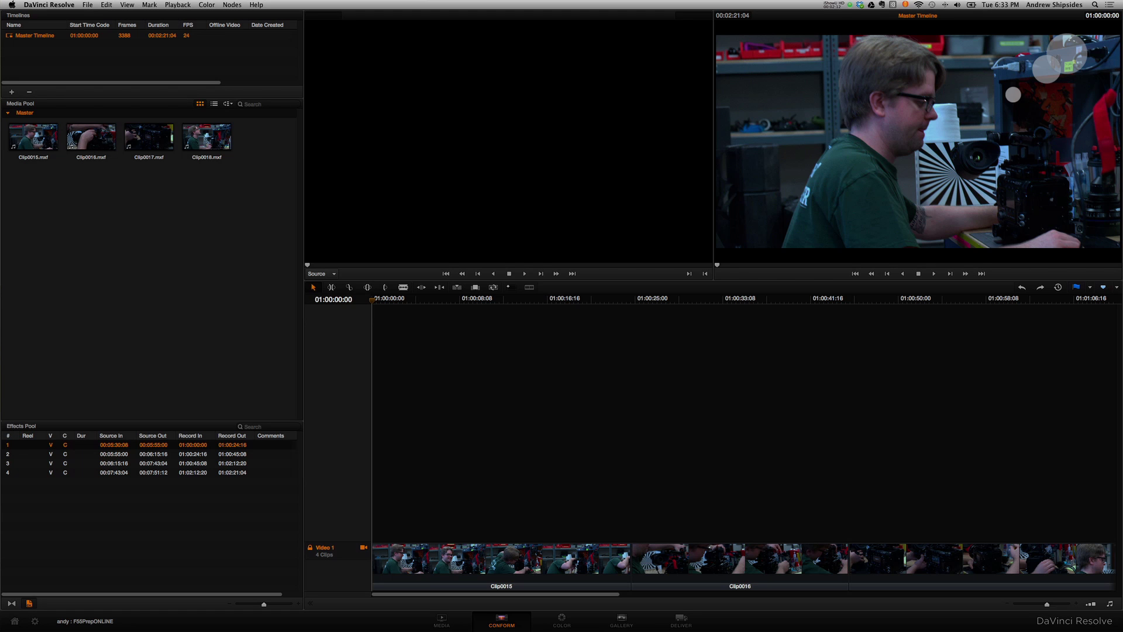
Choose Import > AAF / EDL / XML from the Timelines list and select F55Prep on the Desktop.
click(45, 35)
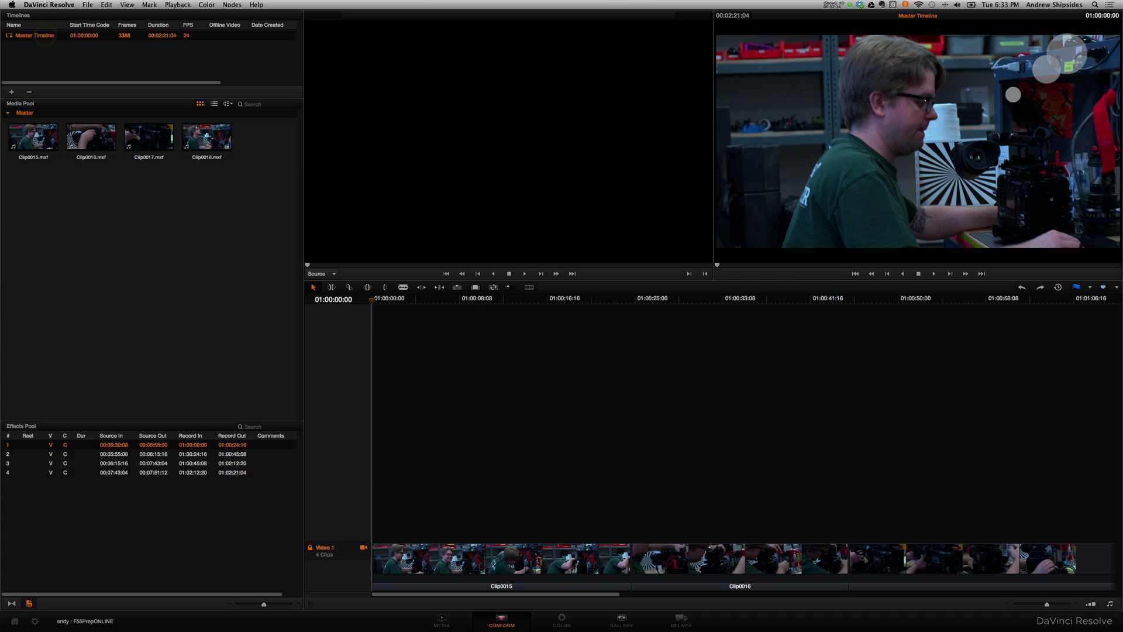
click(88, 65)
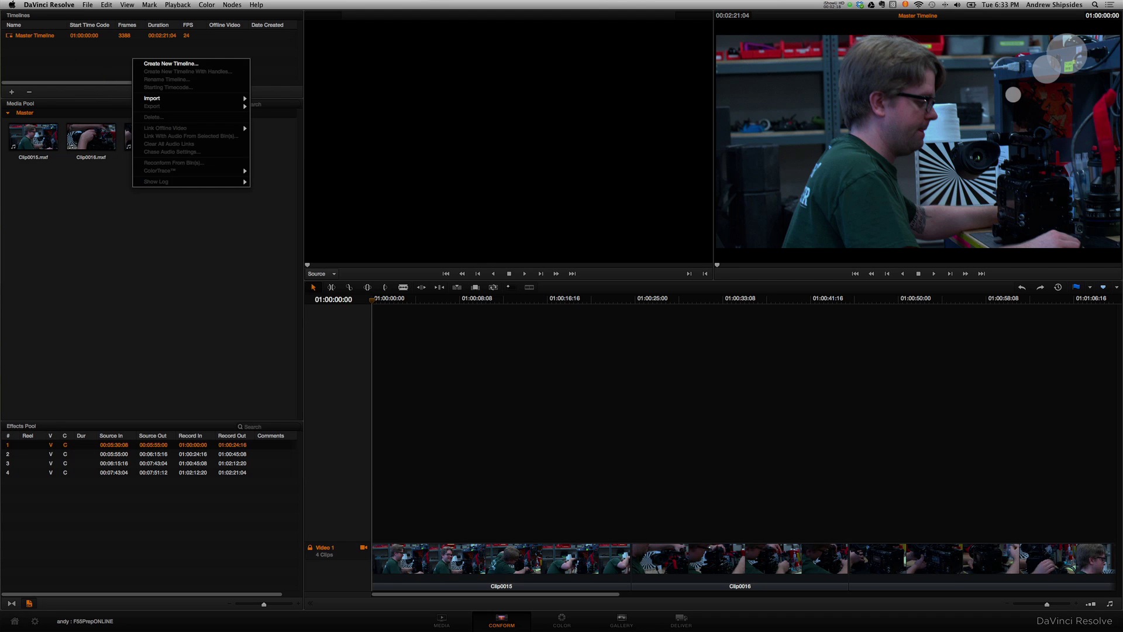
mouse_move(175, 98)
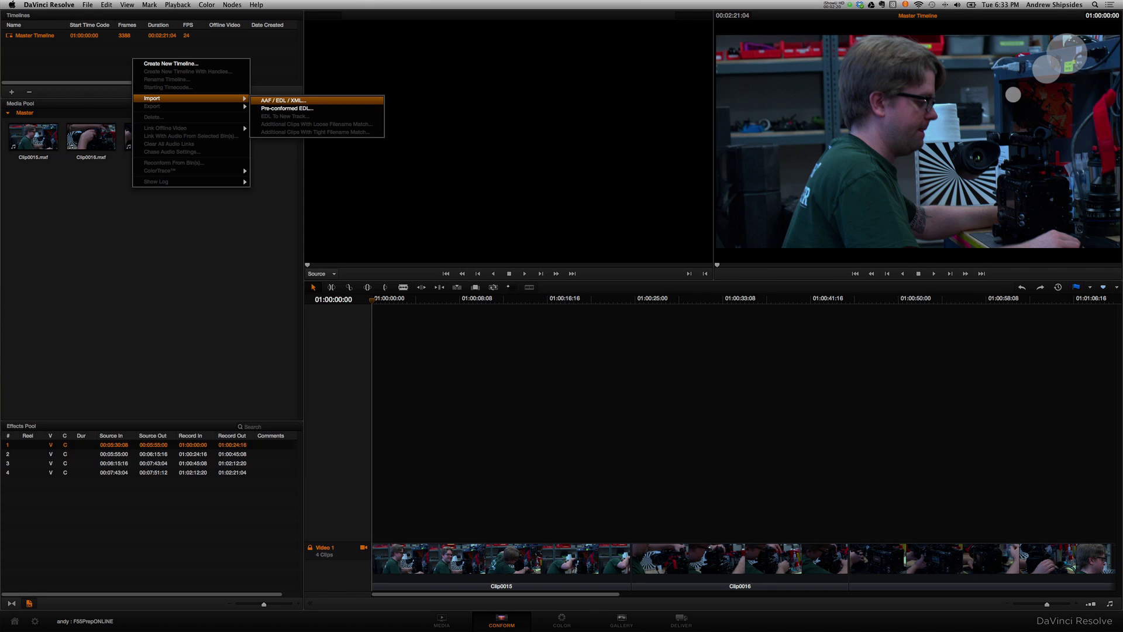
click(308, 101)
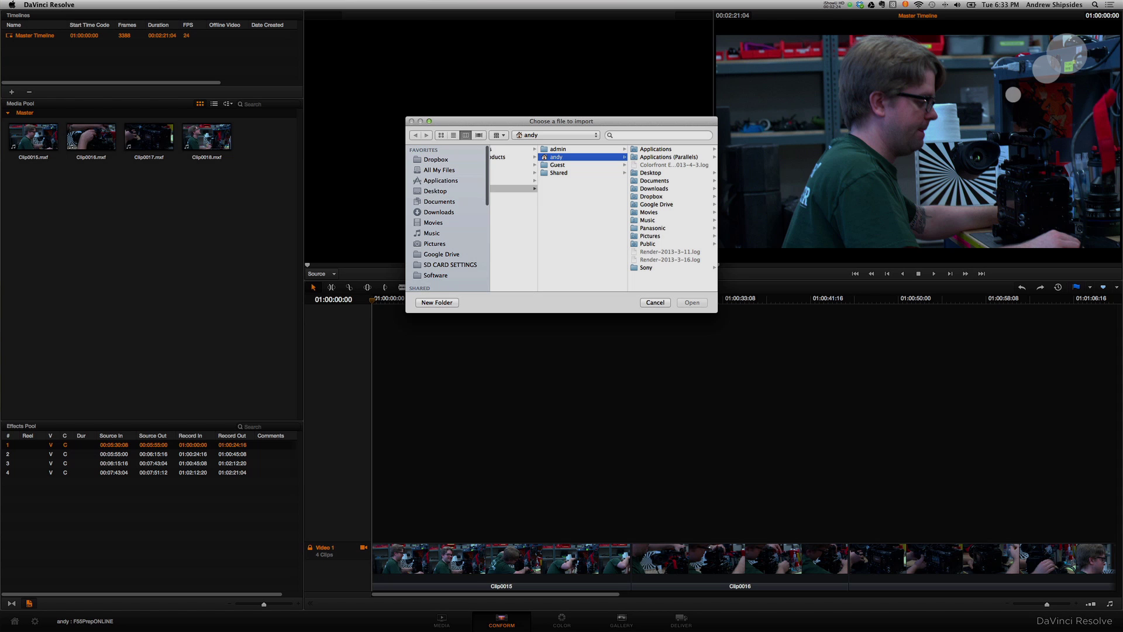
click(435, 191)
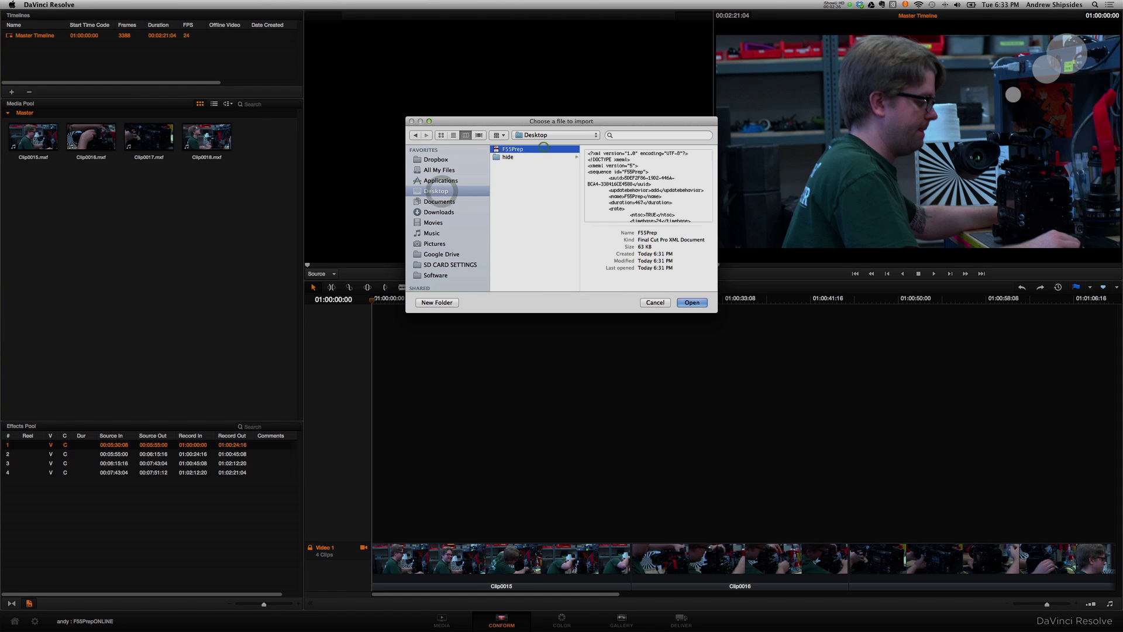
Open the F55Prep XML and pick the F55Prep timeline in the Load XML dialog's Import timeline dropdown.
click(692, 302)
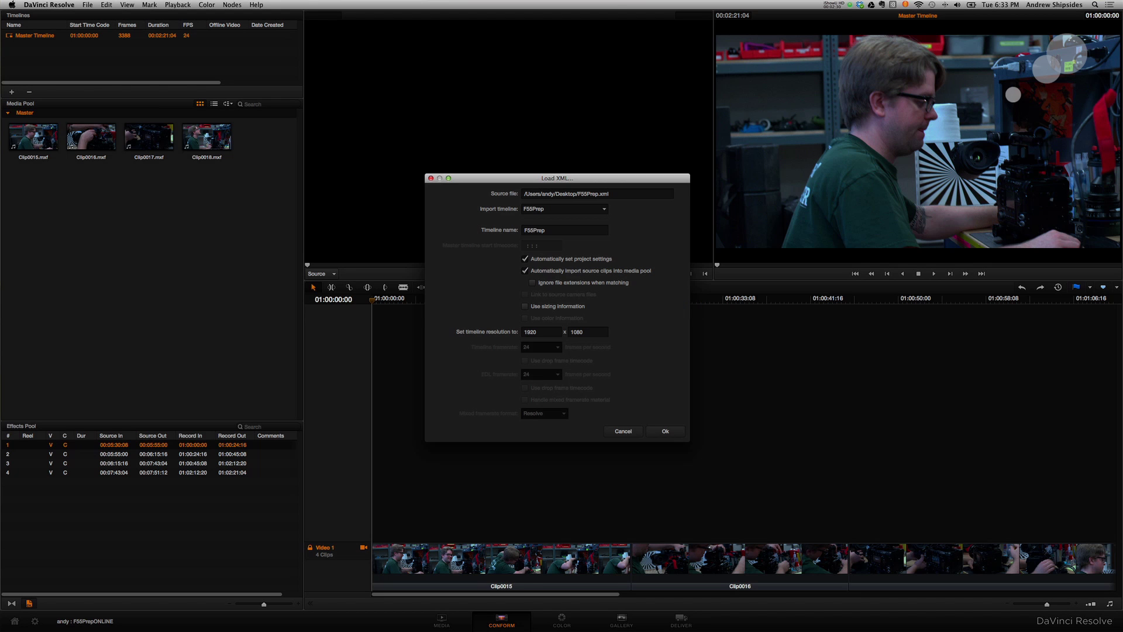
click(547, 208)
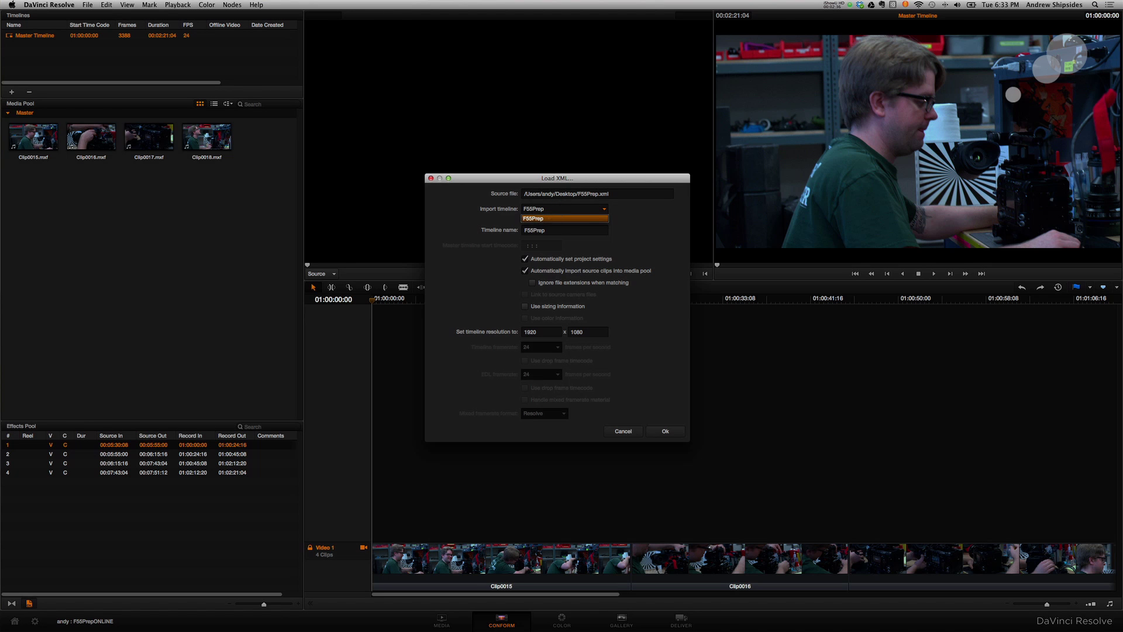
click(549, 218)
double_click(572, 233)
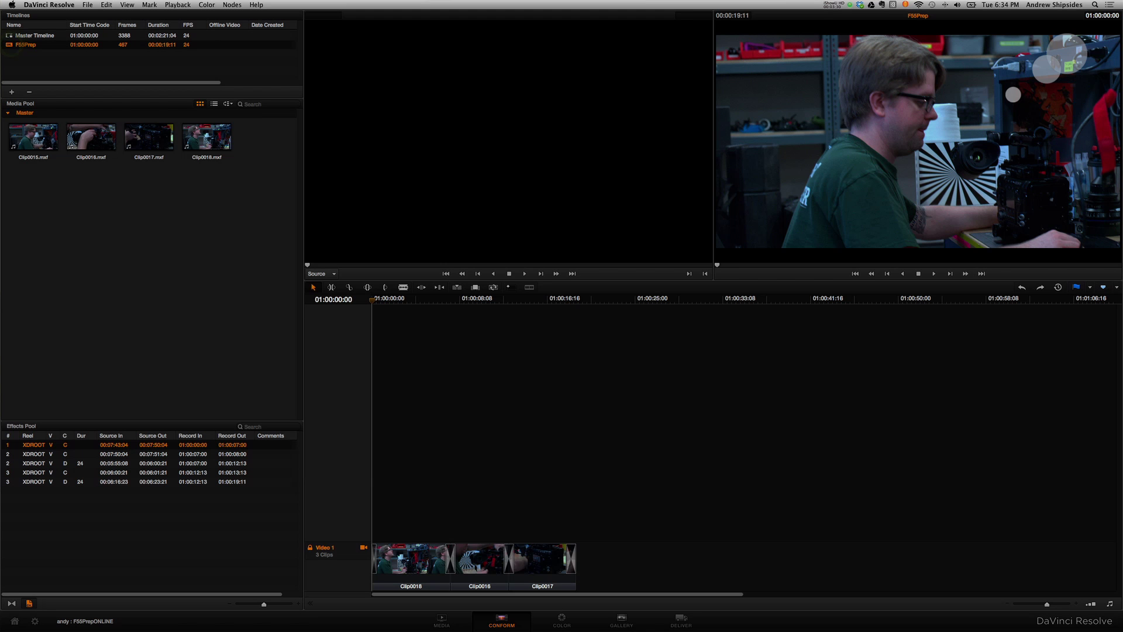
Play the conformed timeline, jump to the 01:00:08:00 edit and through the third clip, then go to Color.
key(space)
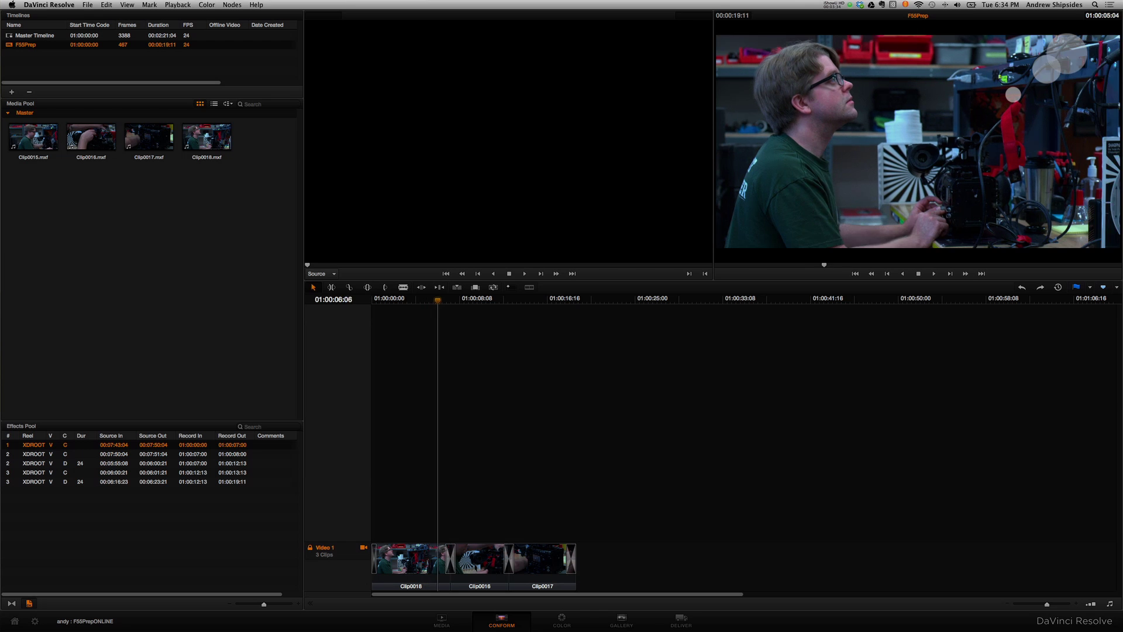
key(space)
key(Down)
key(l)
key(l)
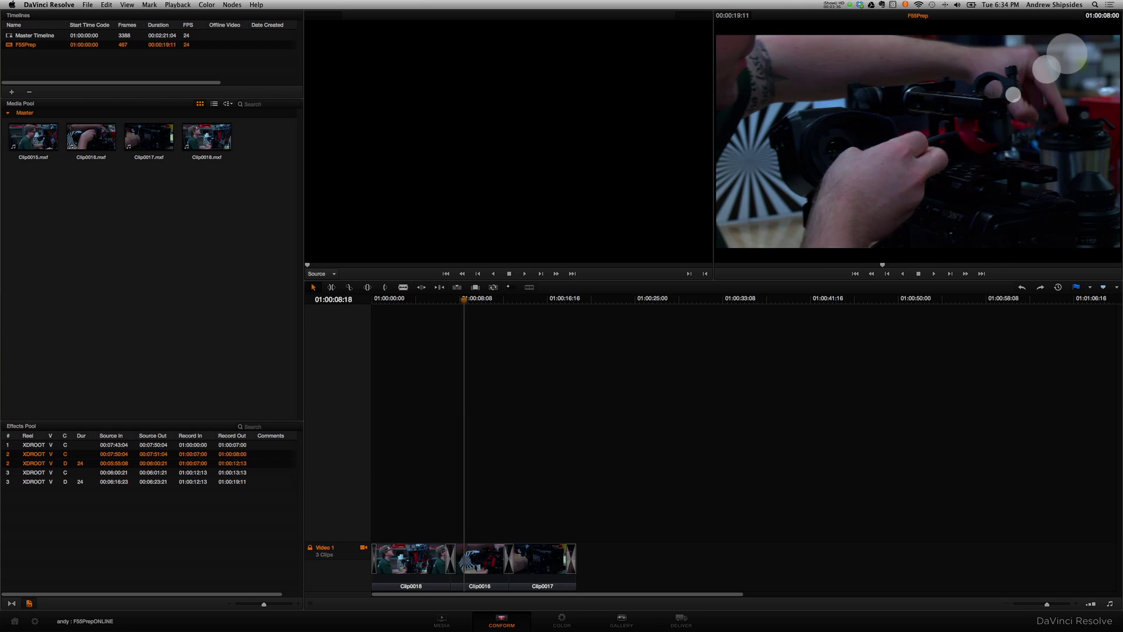
key(k)
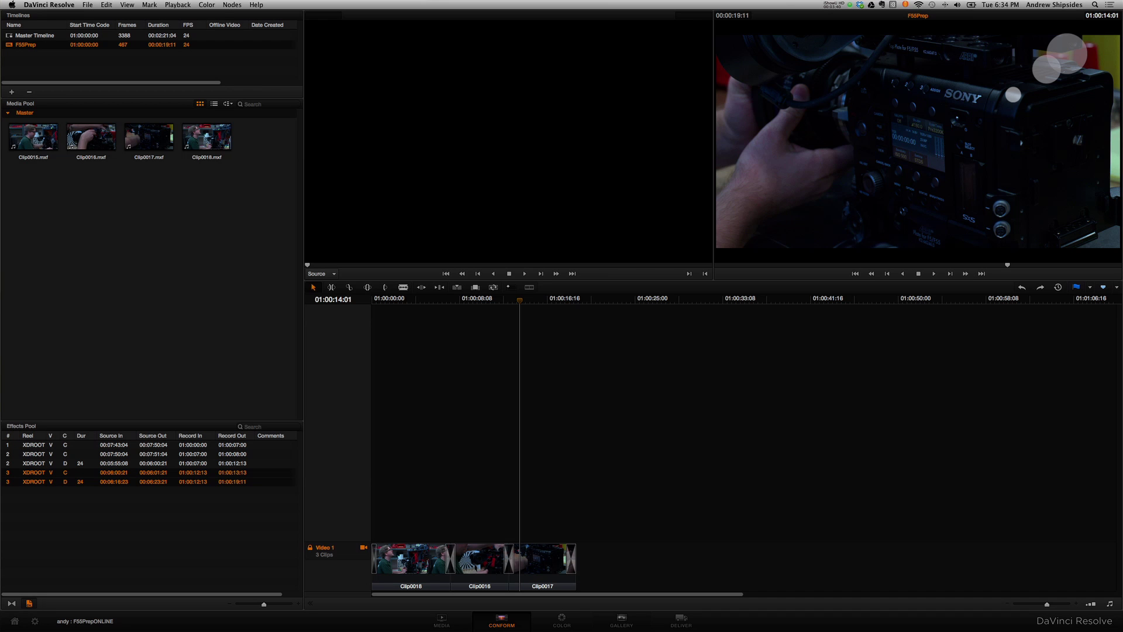
key(shift+5)
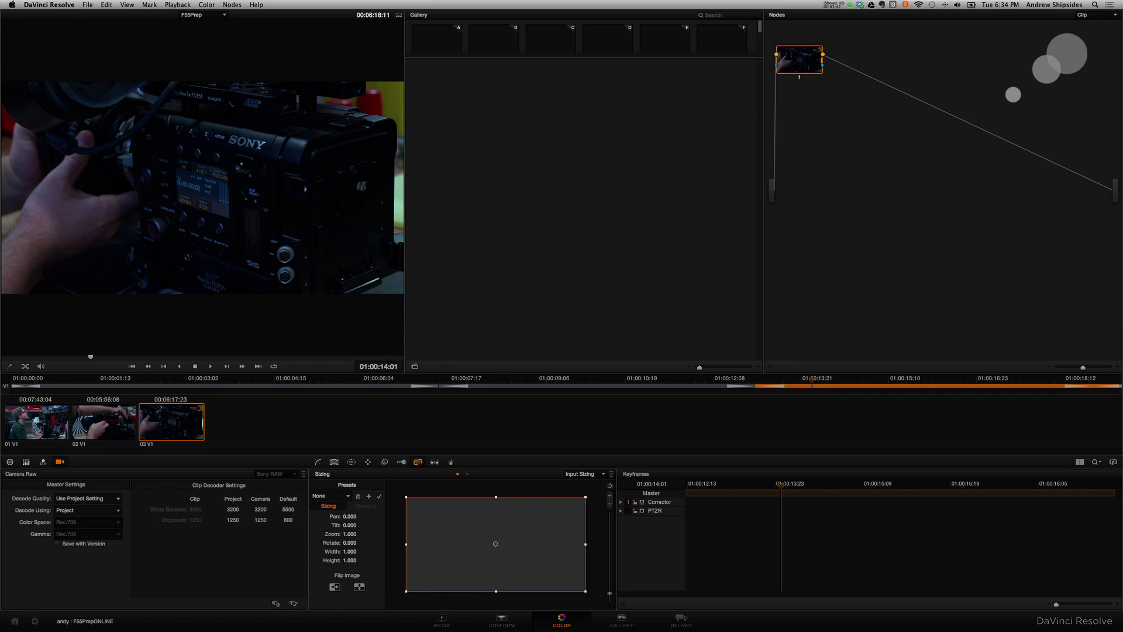
Set the third clip's Camera Raw Decode Using option to Clip.
click(90, 509)
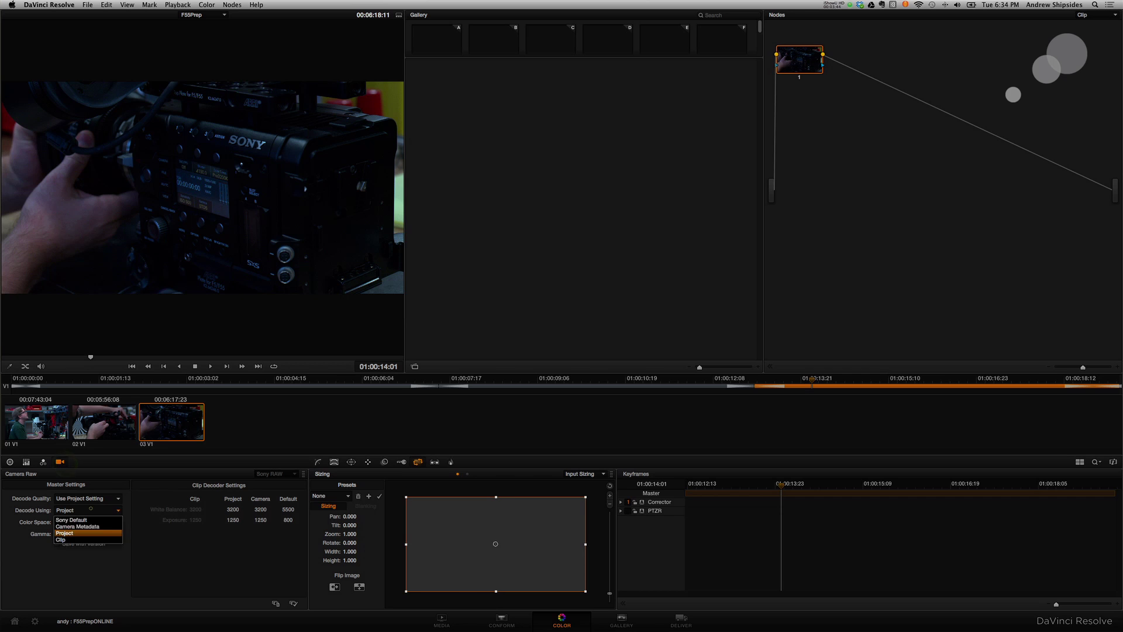
click(63, 456)
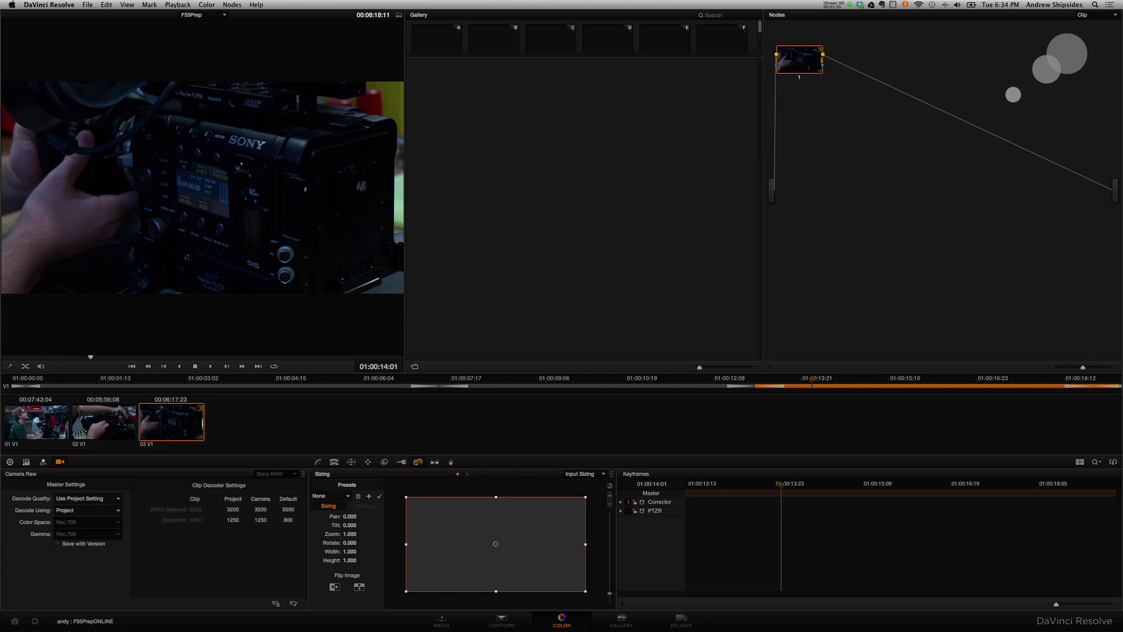
click(76, 510)
click(70, 538)
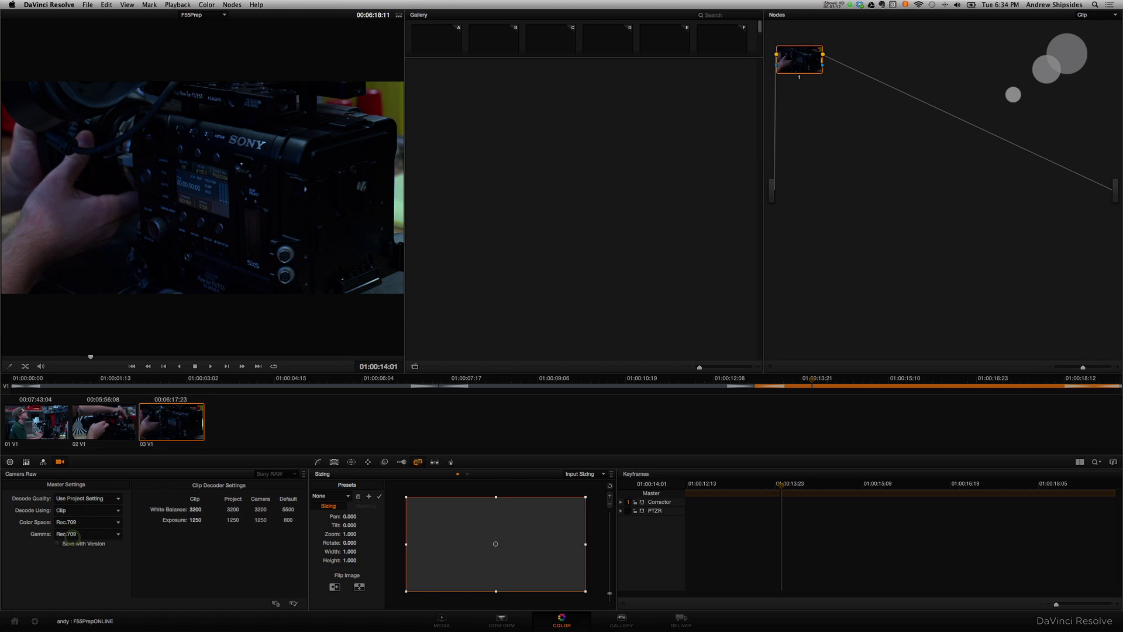
Set Color Space and Gamma both to Rec.709 after trying SGamut, P3 D60 and SLog2.
click(77, 521)
click(73, 544)
click(77, 521)
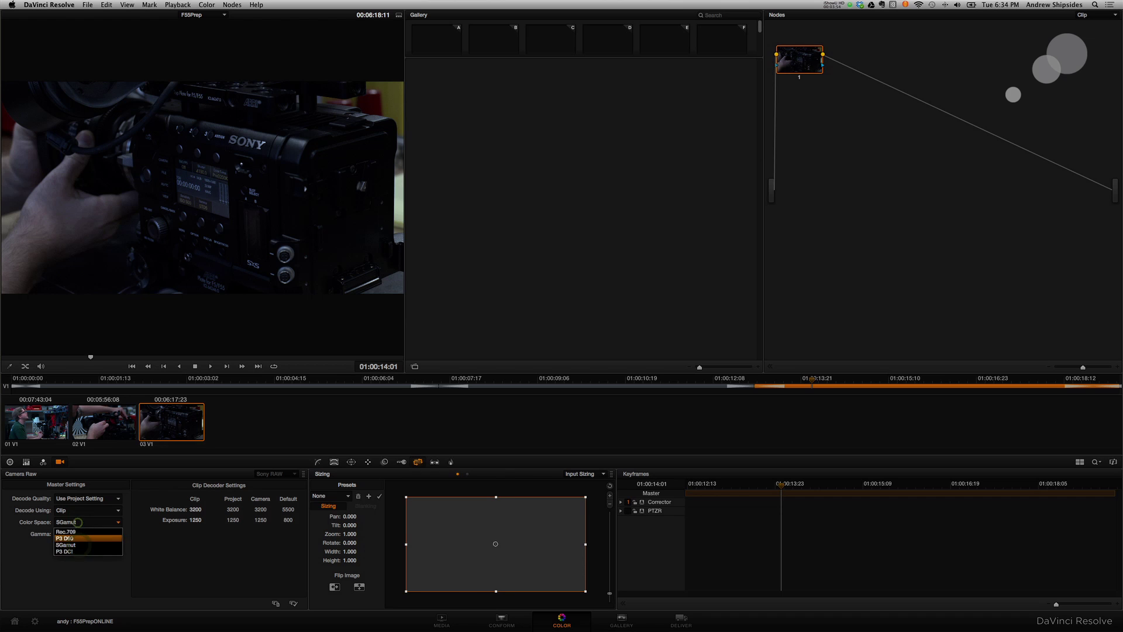
click(64, 538)
click(76, 533)
click(70, 543)
click(77, 521)
click(67, 531)
click(80, 533)
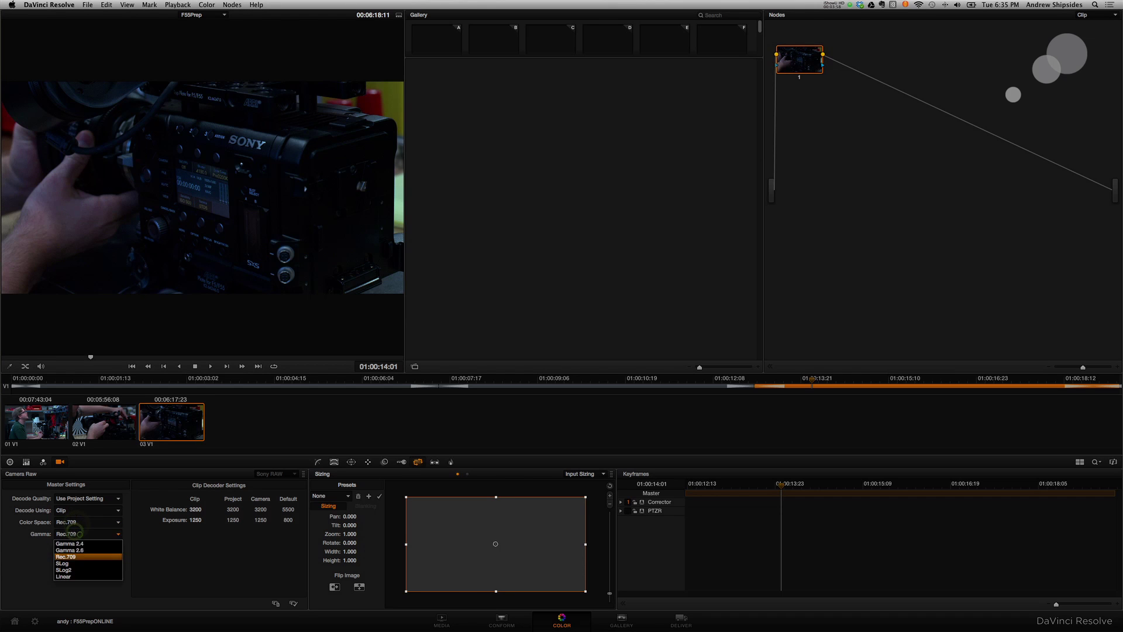
click(82, 569)
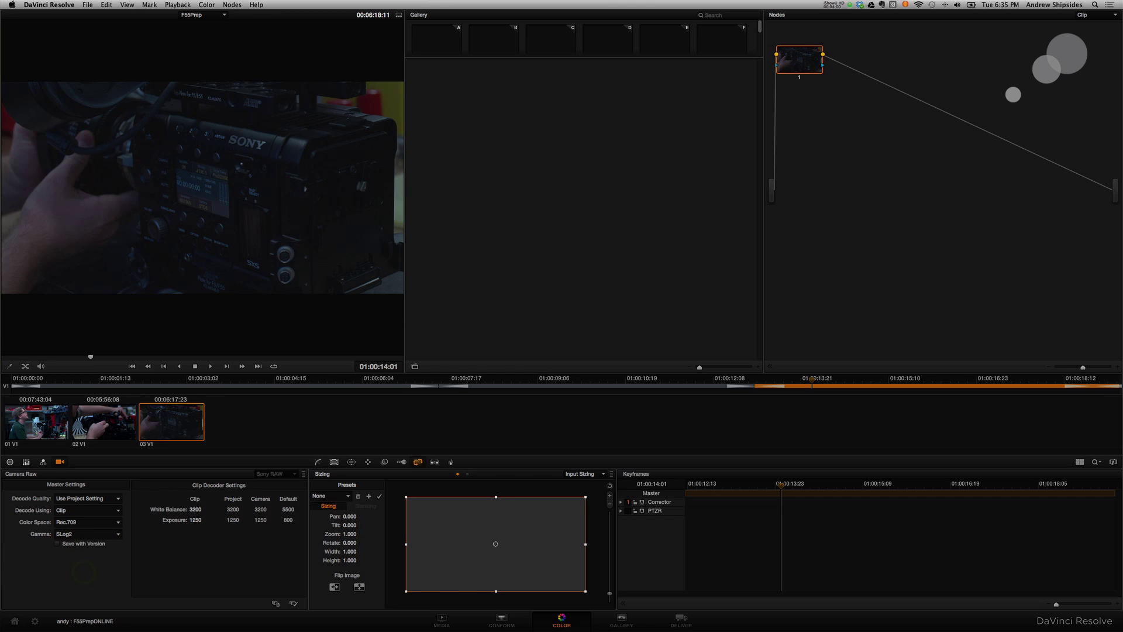
click(85, 536)
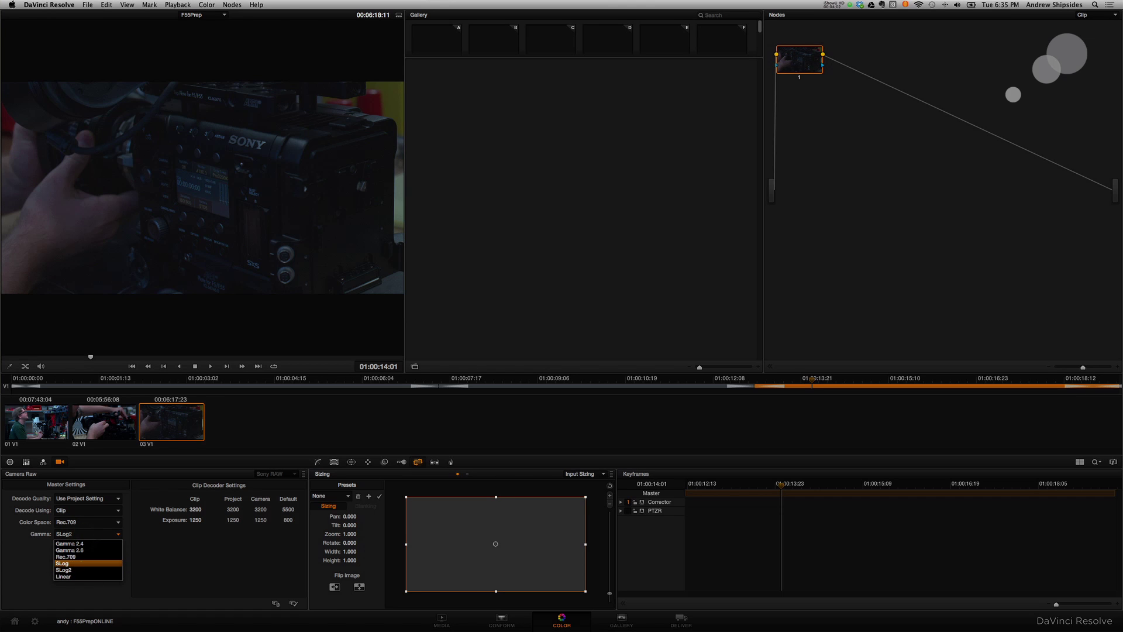
click(81, 562)
click(69, 556)
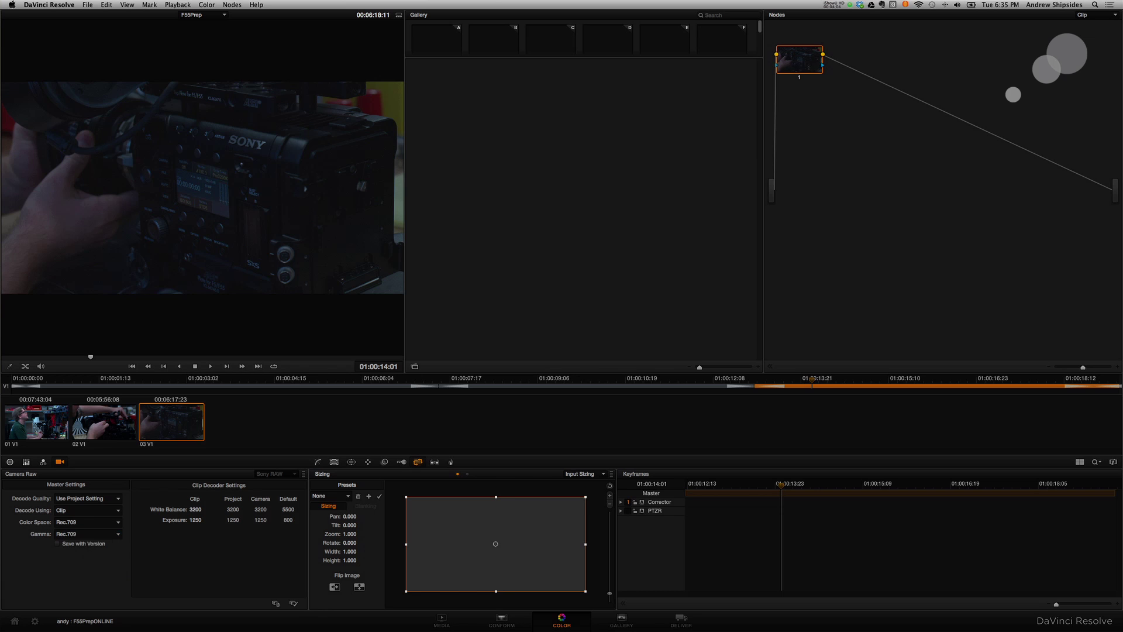
Check the clip's Sony 3D LUT options without applying one, scrub the shots, and go to Deliver.
right_click(179, 421)
mouse_move(234, 397)
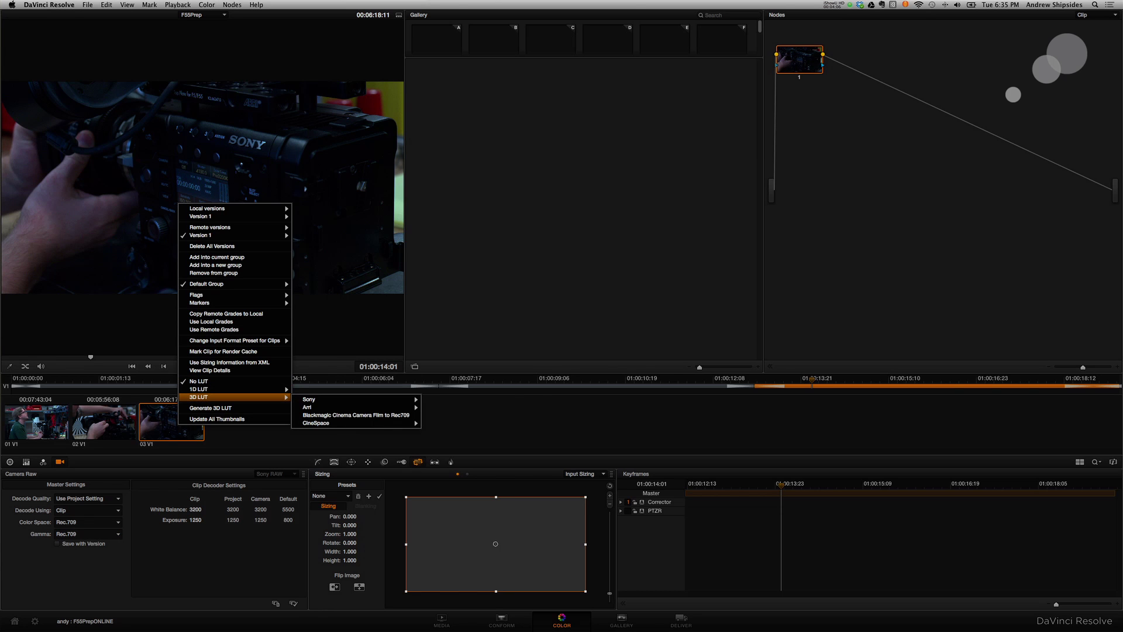
mouse_move(351, 399)
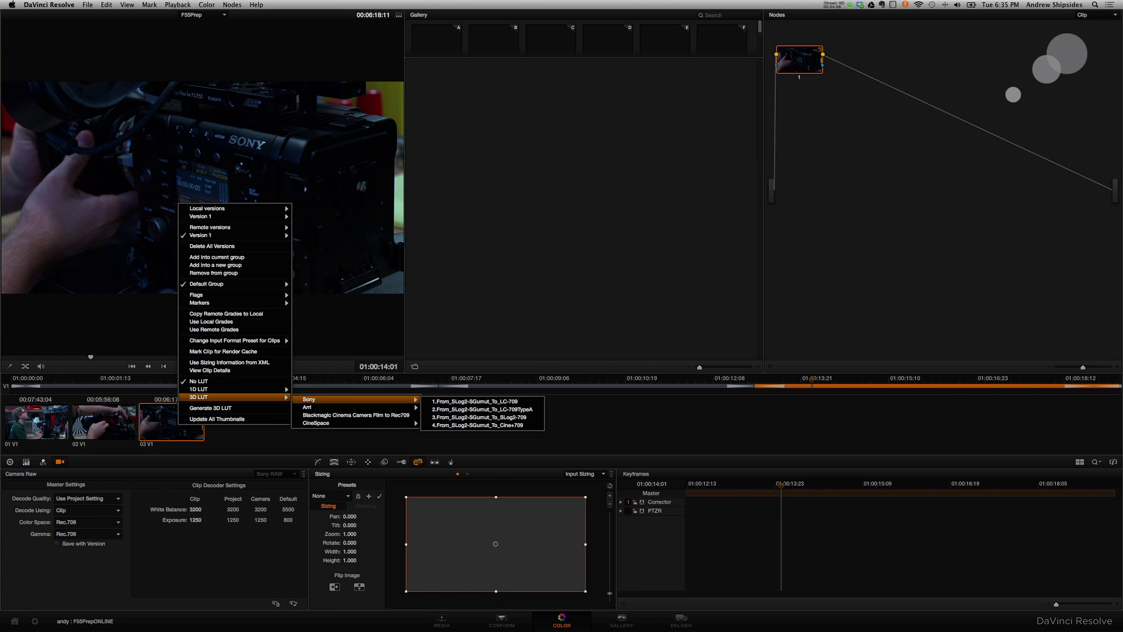
click(479, 417)
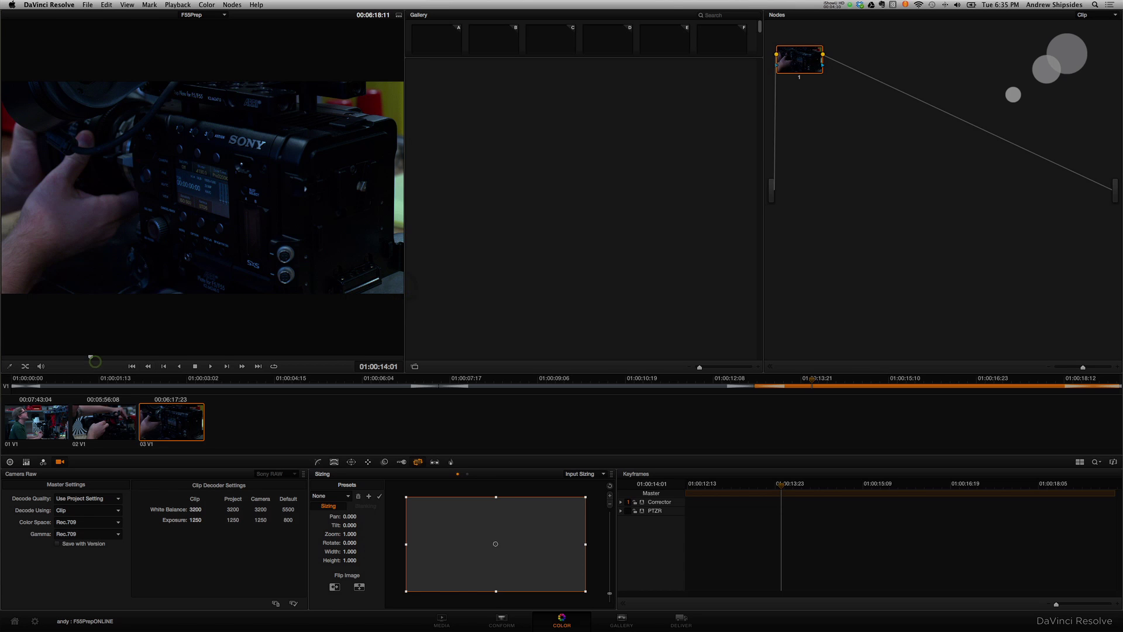
drag(813, 378, 847, 379)
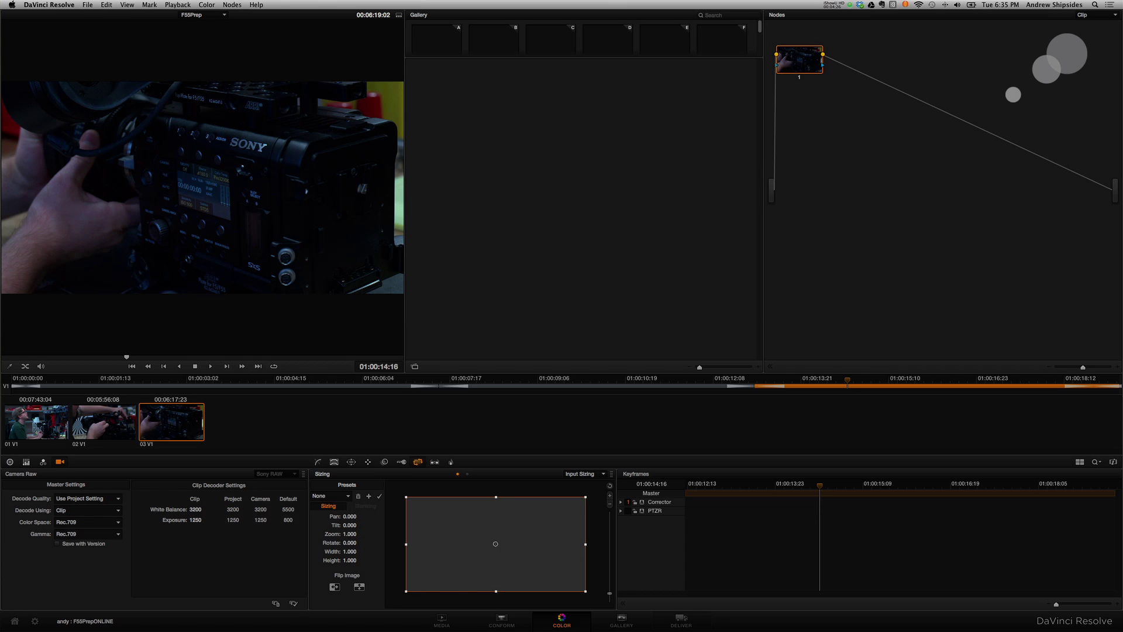
click(680, 619)
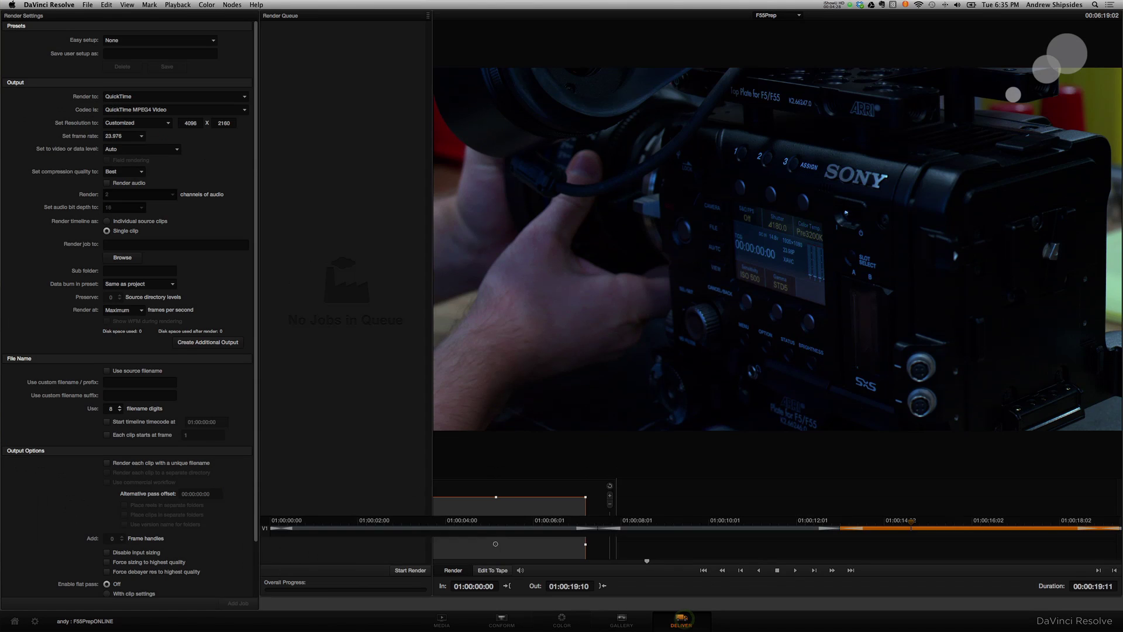
Choose QuickTime Apple ProRes 4444 as the codec and browse to Thunderbolt_Store for the render location.
click(175, 110)
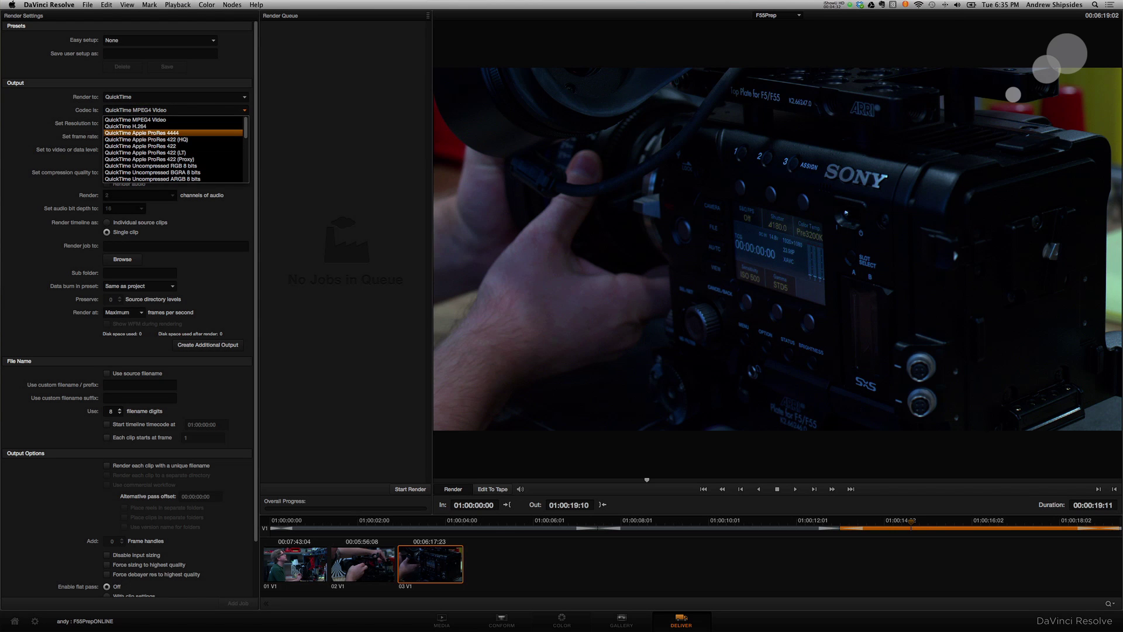
click(176, 132)
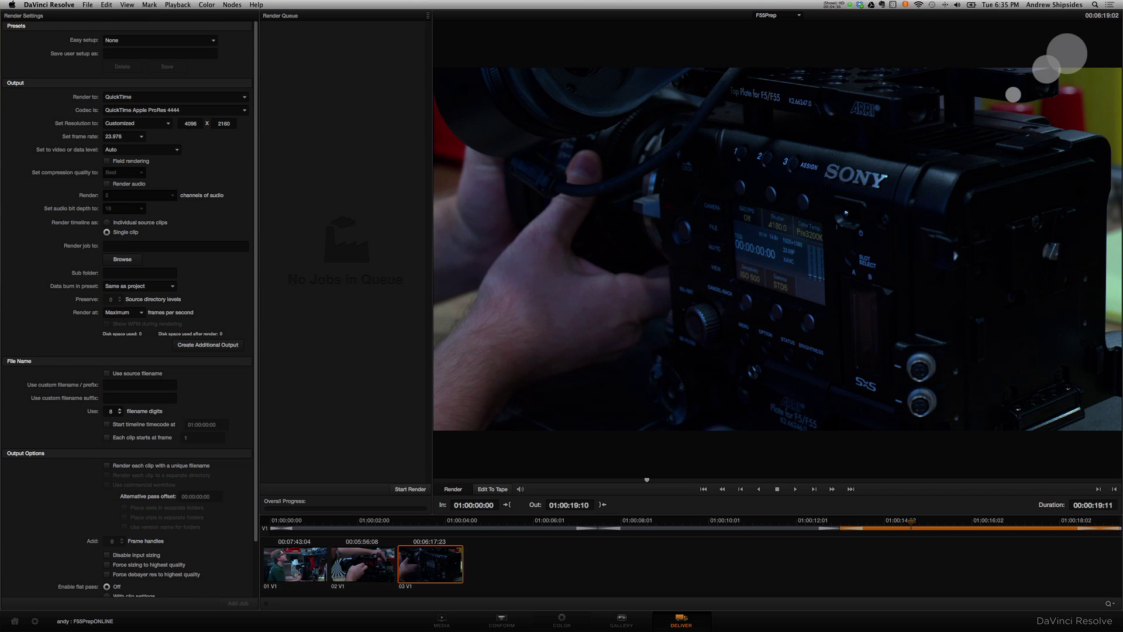
click(122, 259)
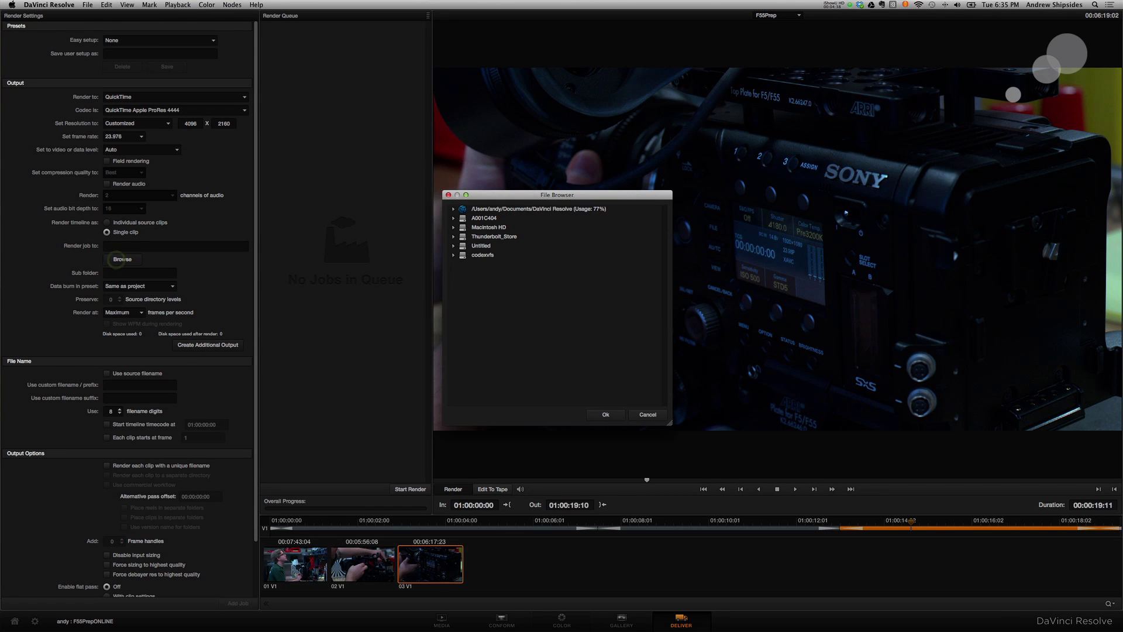
click(457, 236)
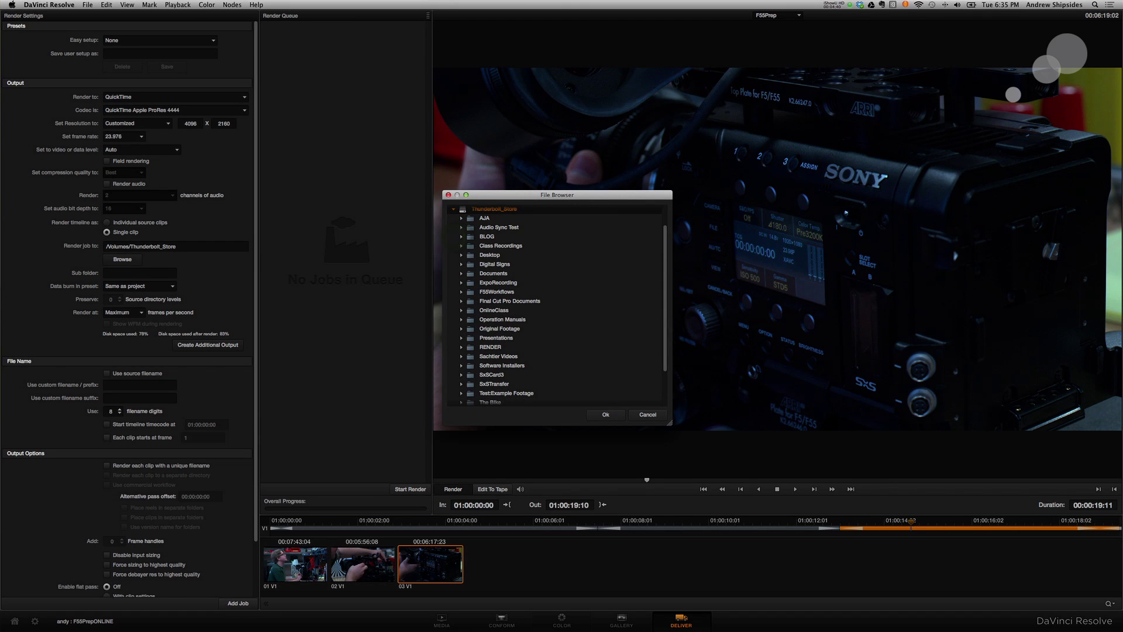
scroll(555, 305, down, 3)
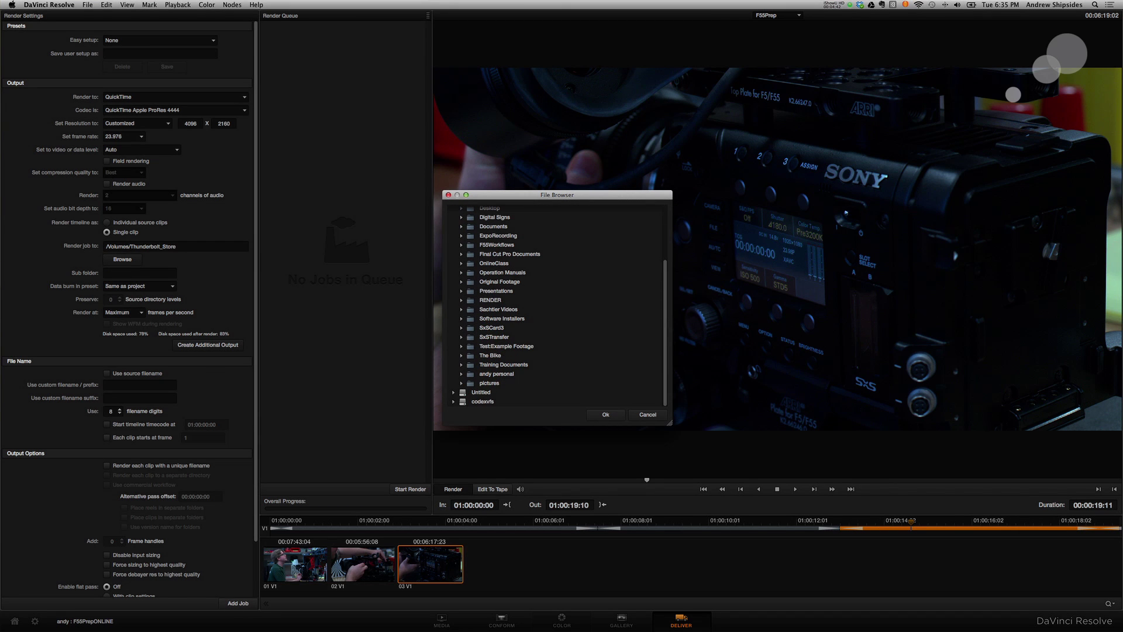
Render to Thunderbolt_Store/F55Workflows and queue F55Prep as Job 1, accepting the warning.
click(497, 244)
click(606, 414)
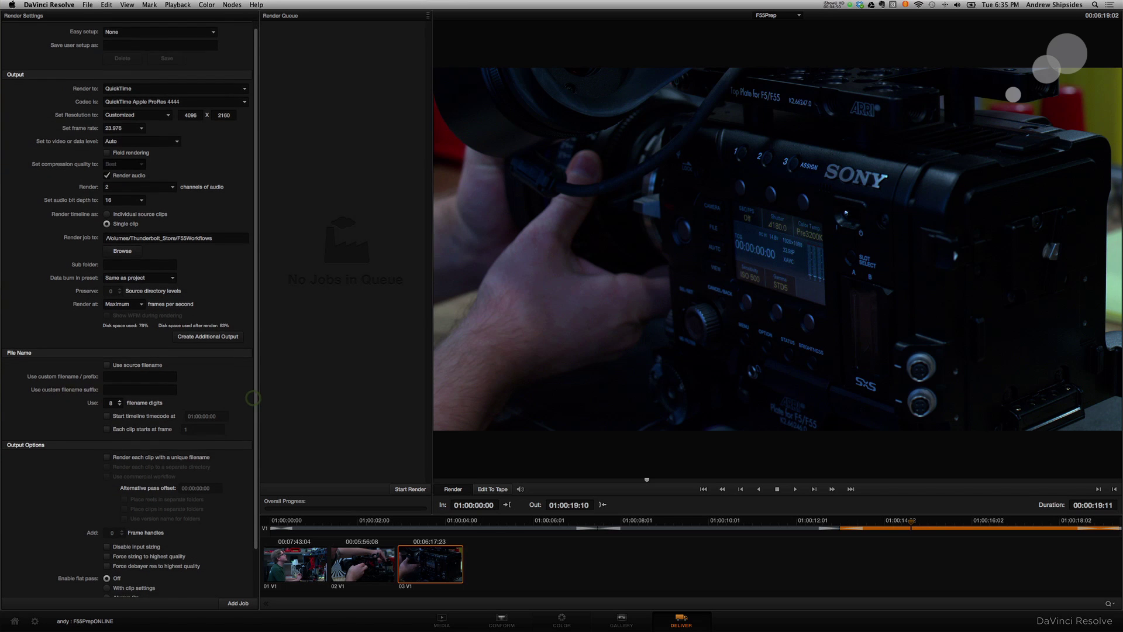
scroll(252, 398, down, 3)
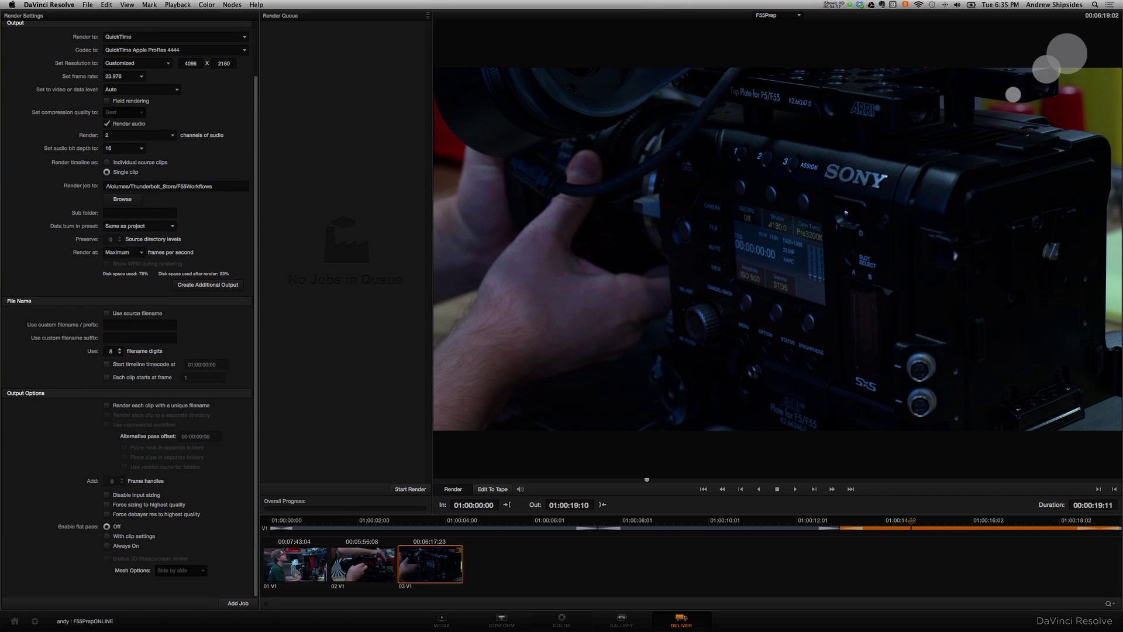
click(233, 603)
click(652, 358)
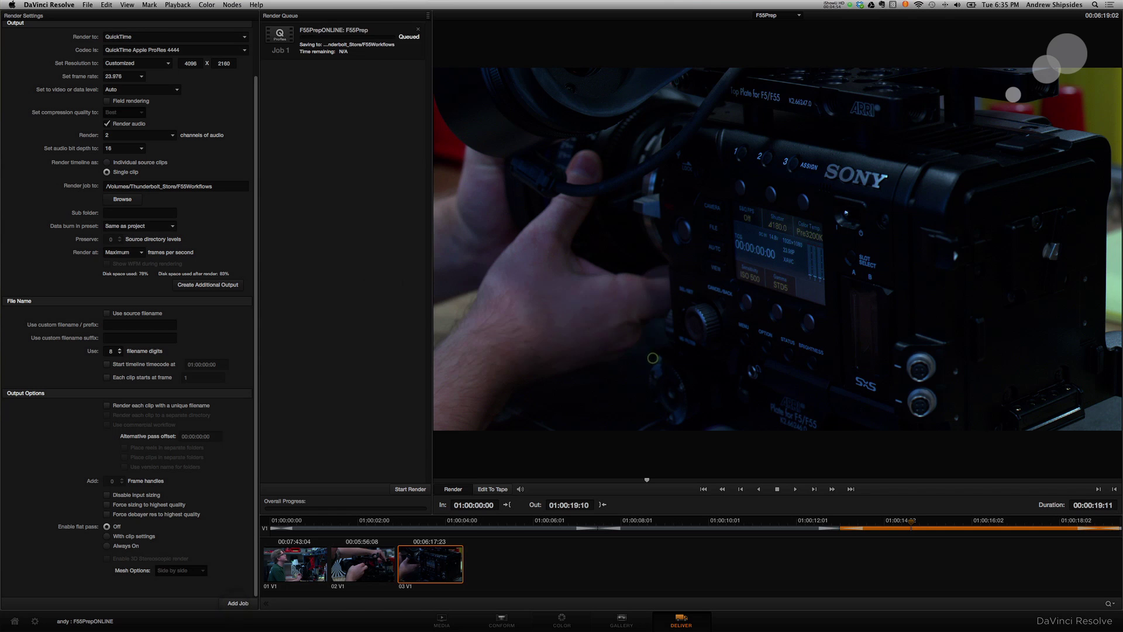